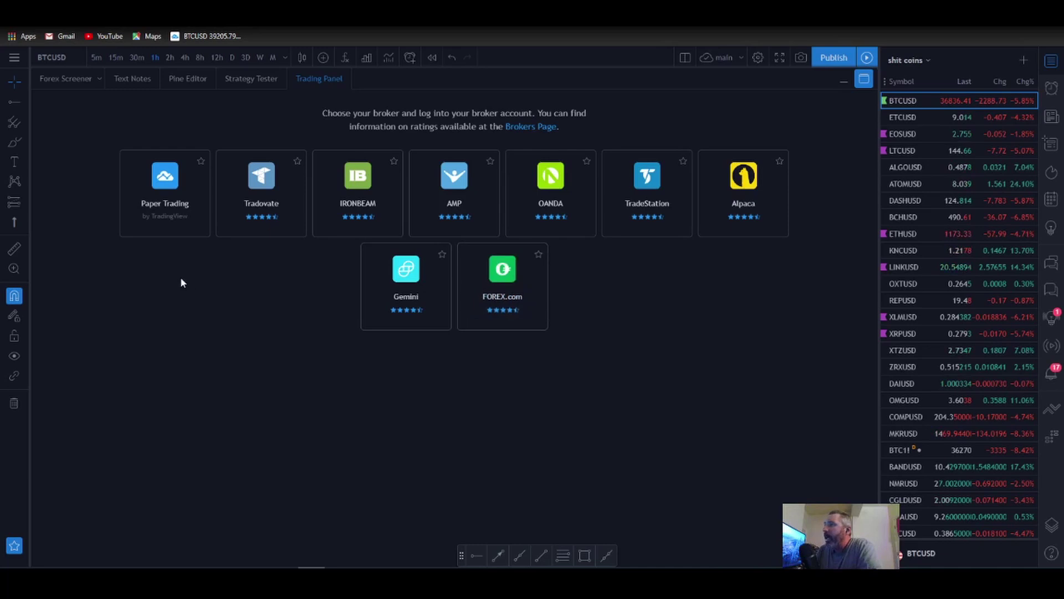
Connect the Paper Trading account as the broker and collapse the trading panel to bring up the BTCUSD chart.
mouse_move(750, 188)
mouse_move(410, 297)
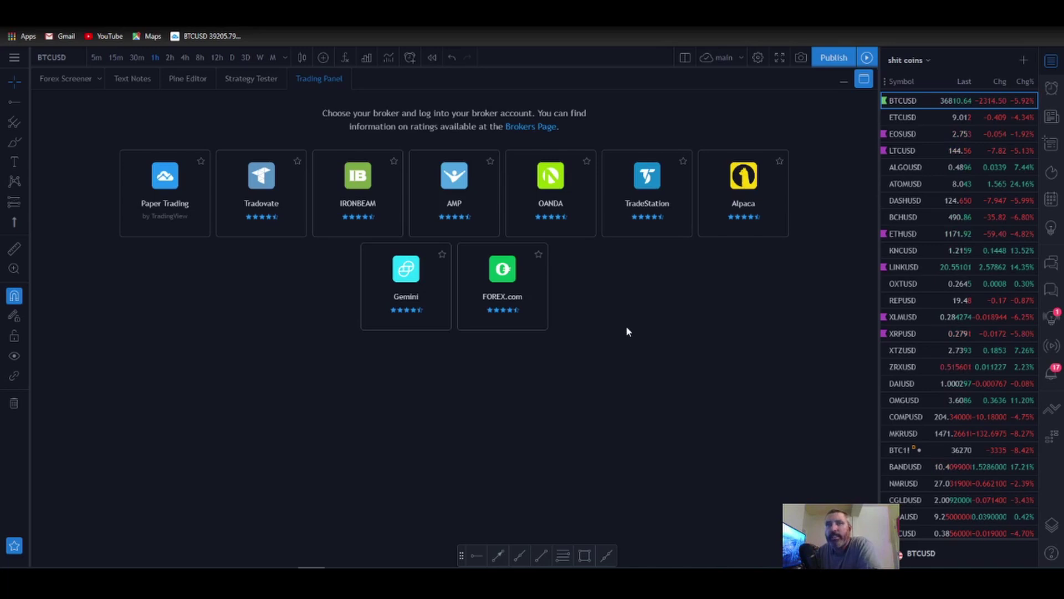
mouse_move(140, 209)
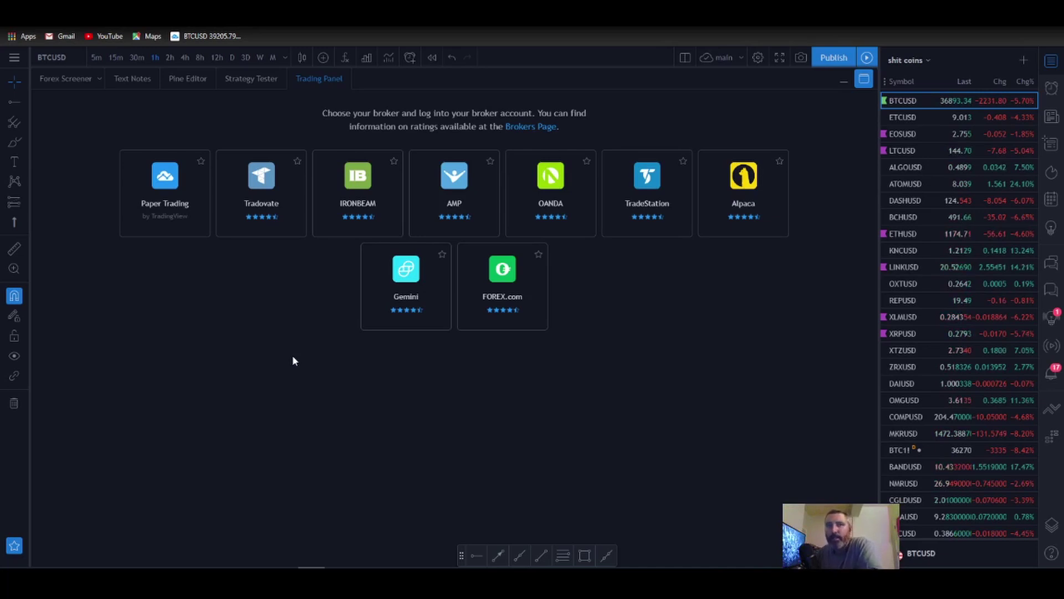
mouse_move(157, 154)
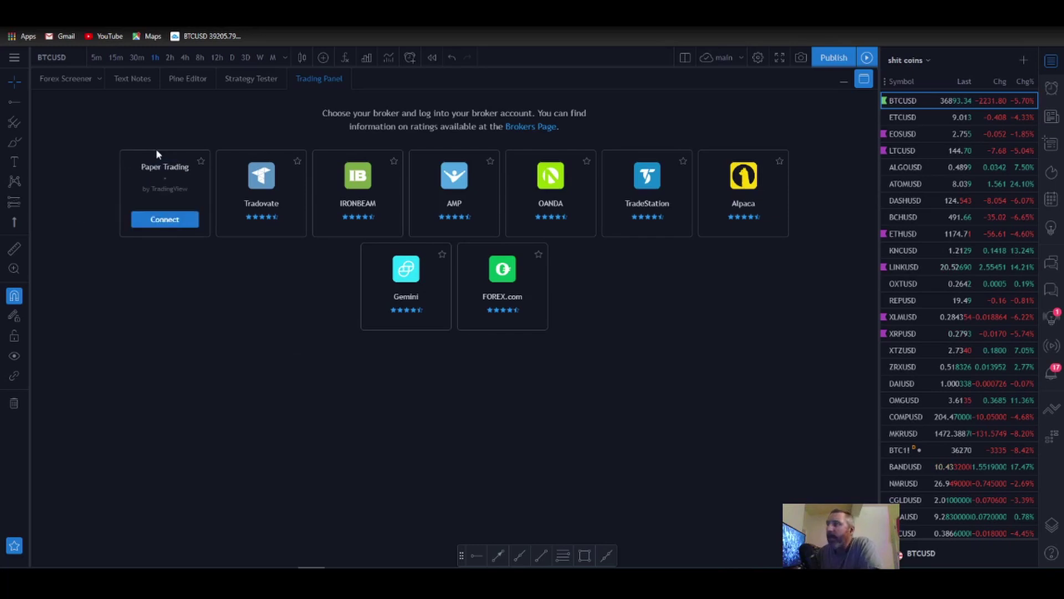
left_click(183, 188)
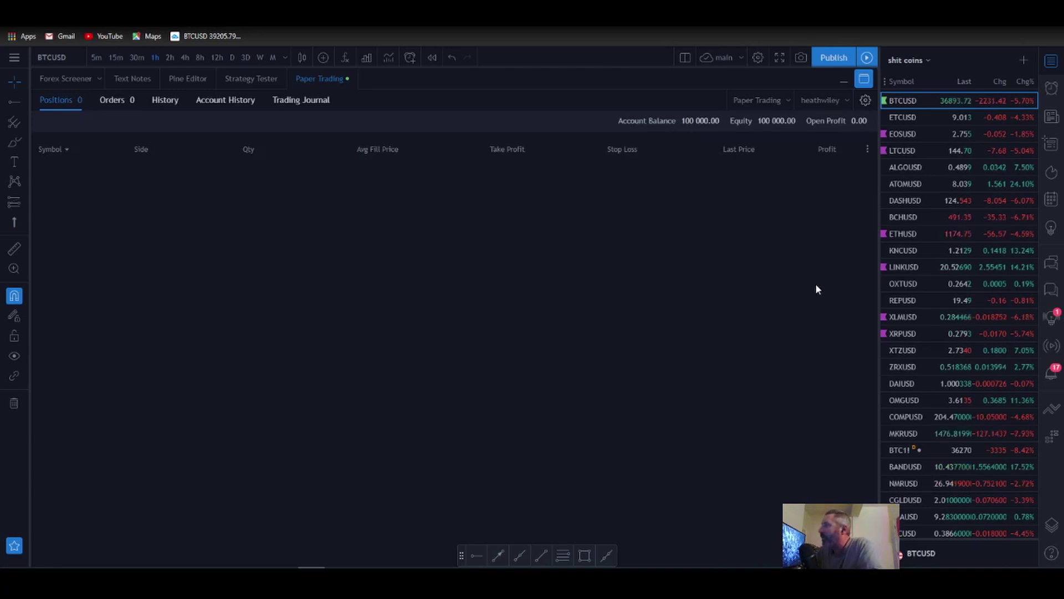
left_click(844, 80)
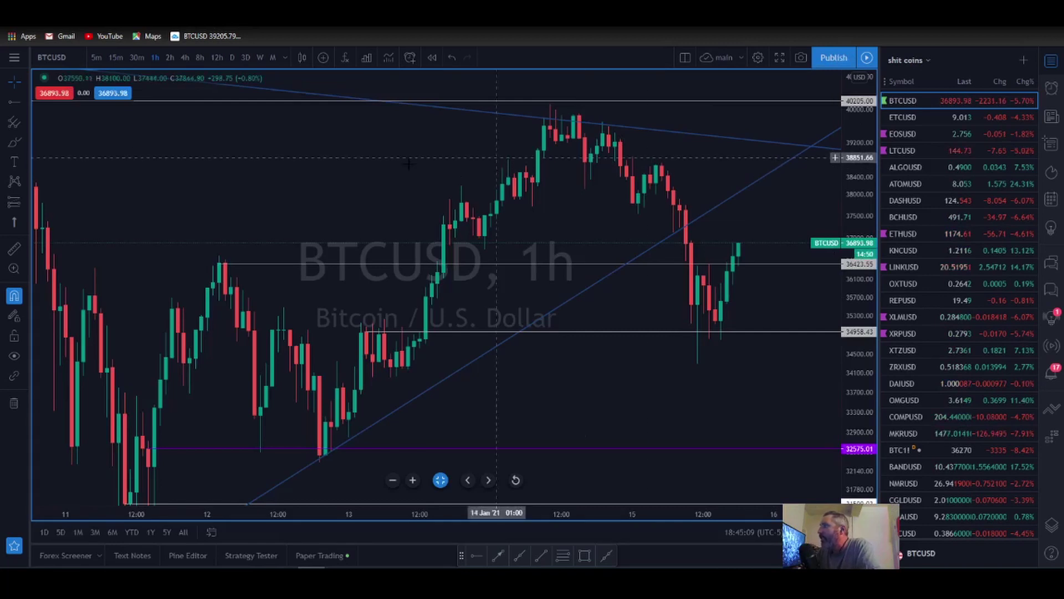
Open a market sell order ticket for BTCUSD and clear its quantity.
scroll(381, 200, "down", 1)
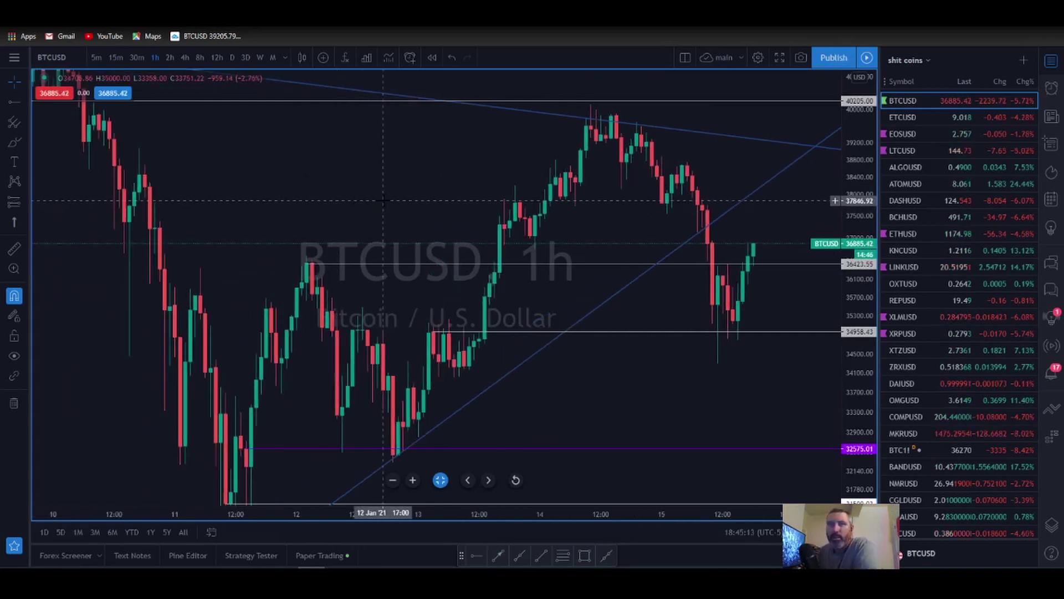
scroll(382, 201, "up", 1)
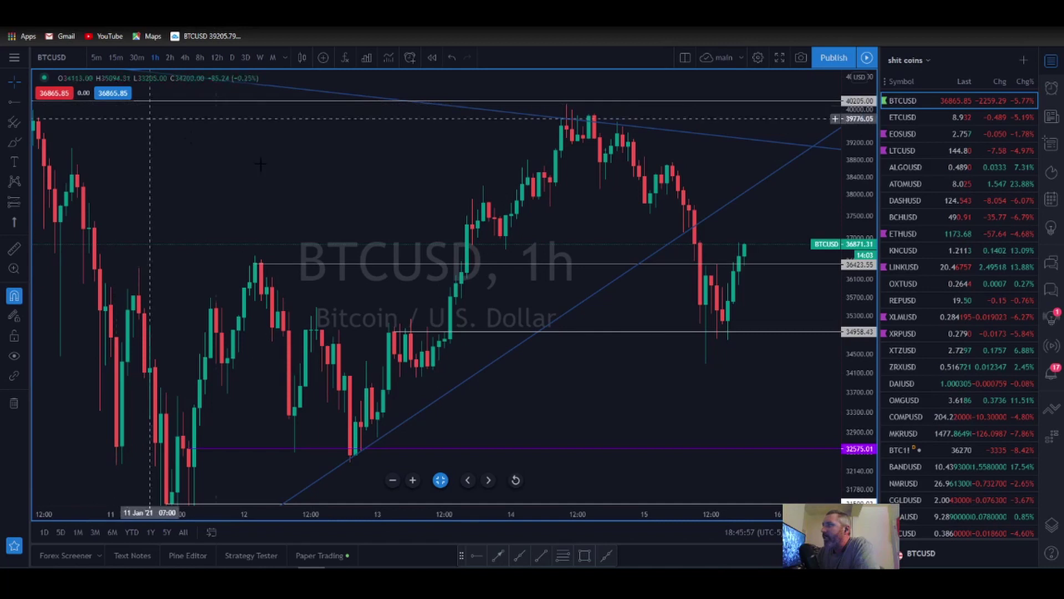
scroll(603, 272, "up", 1)
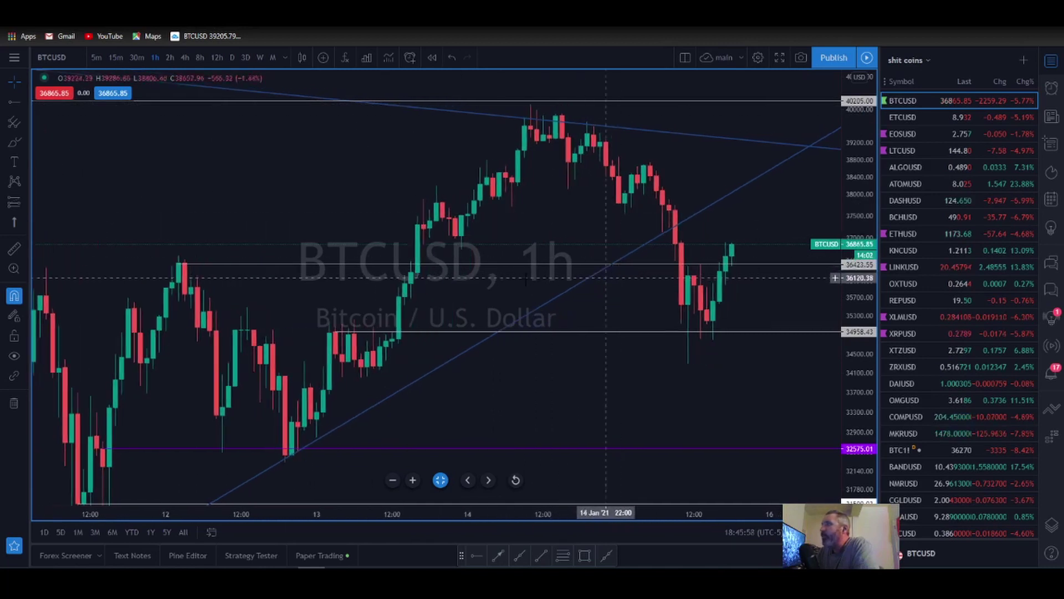
left_click(69, 94)
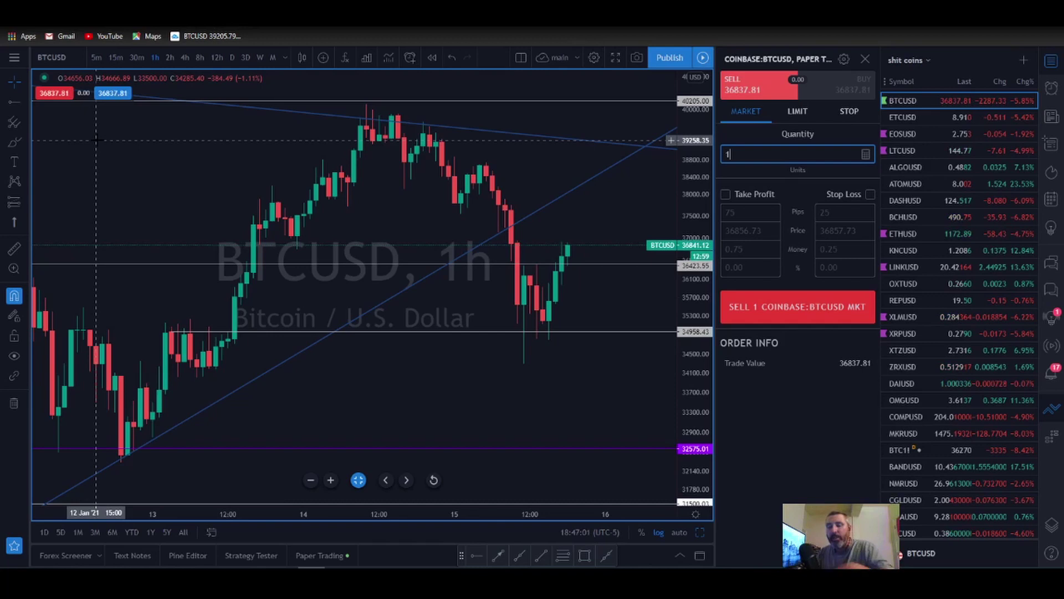
key("BackSpace")
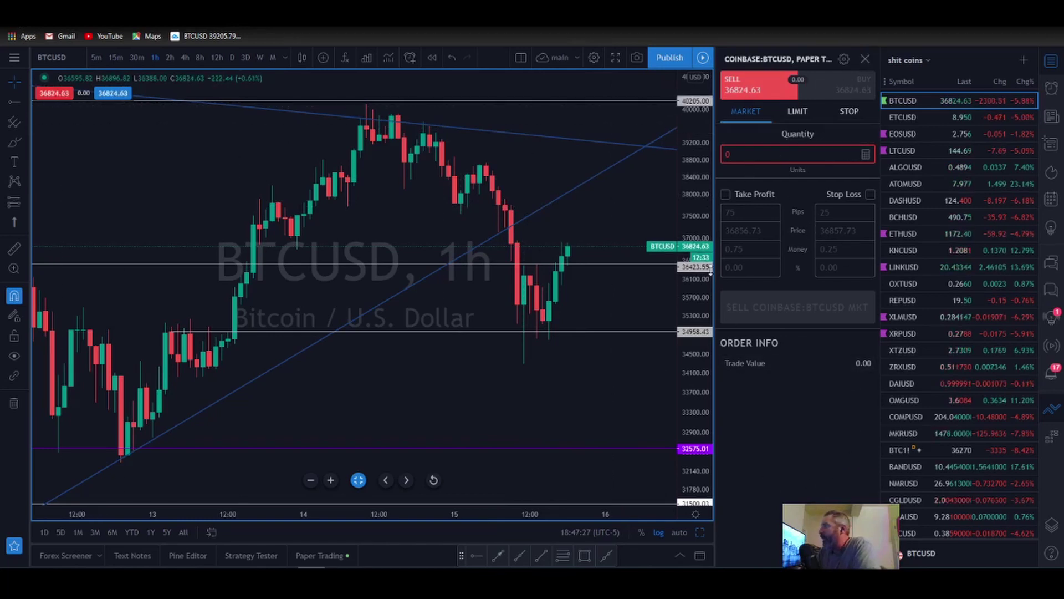
Undock the order ticket and place it as a floating window over the chart's older candles.
left_click(844, 59)
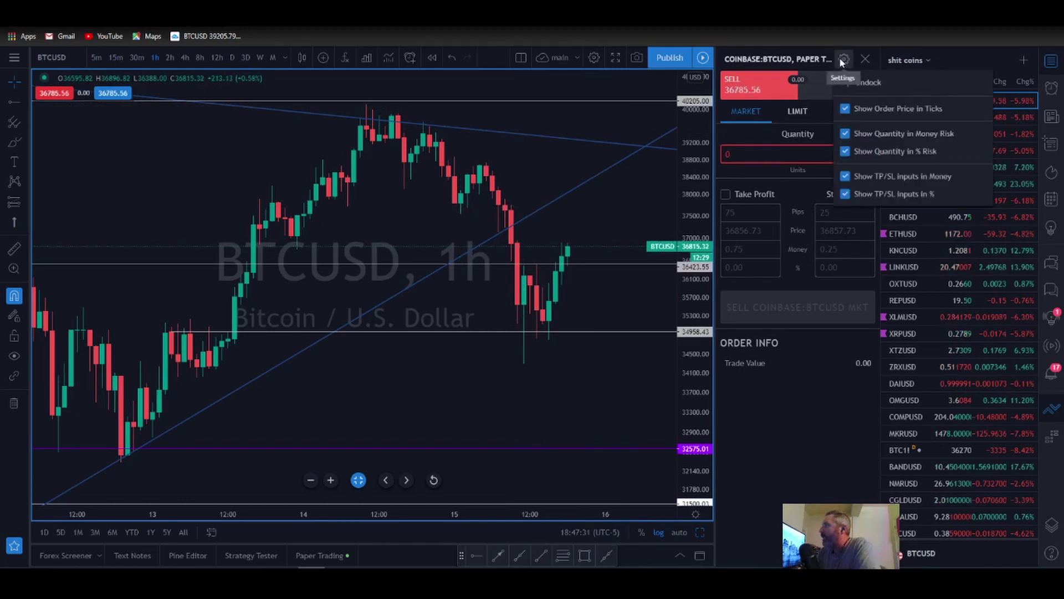
left_click(875, 88)
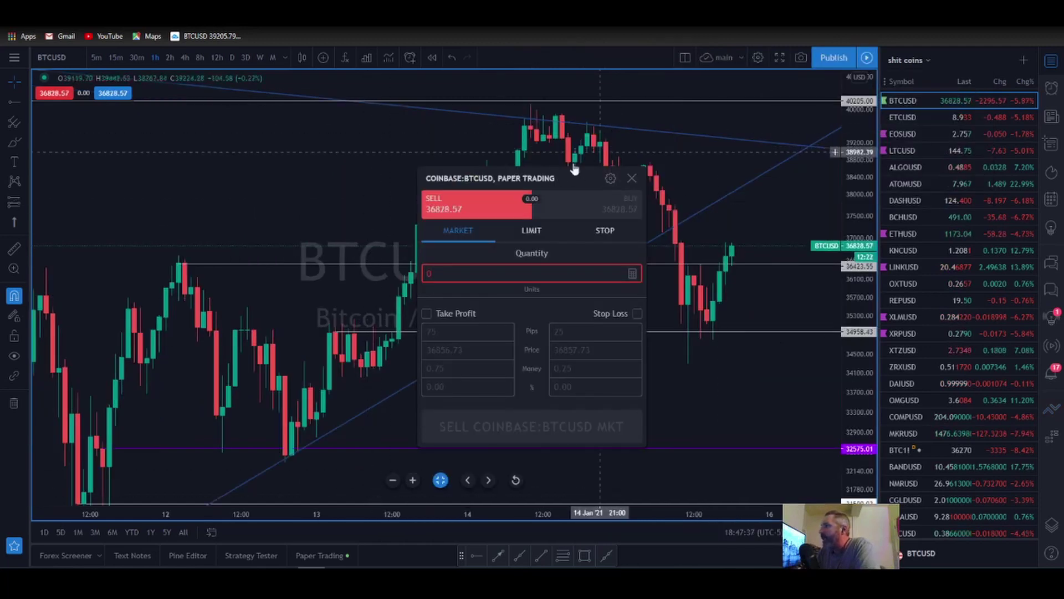
left_click_drag(554, 176, 798, 42)
left_click_drag(881, 57, 305, 111)
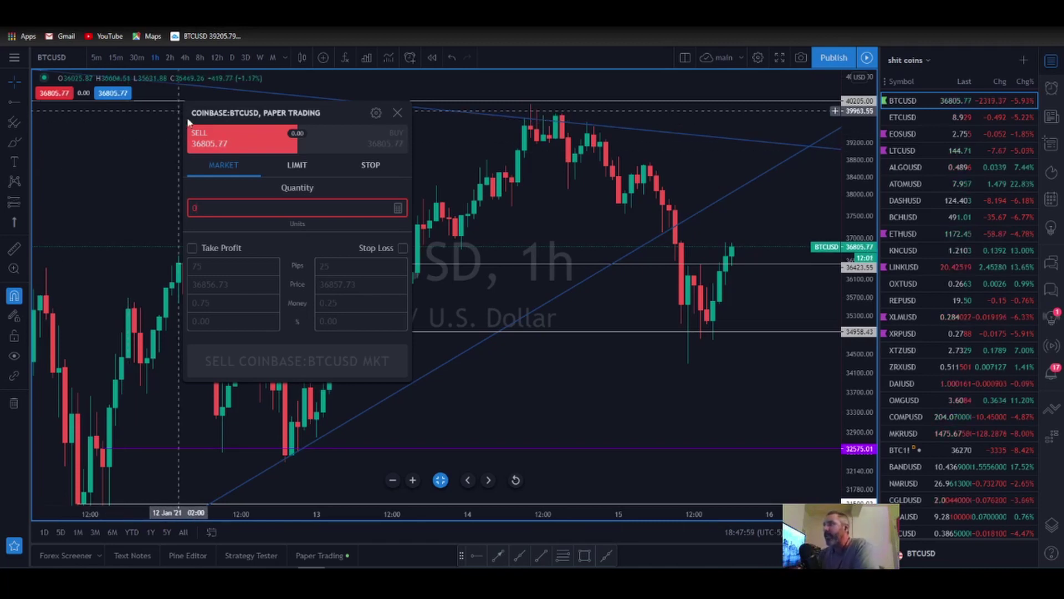
left_click_drag(271, 110, 336, 127)
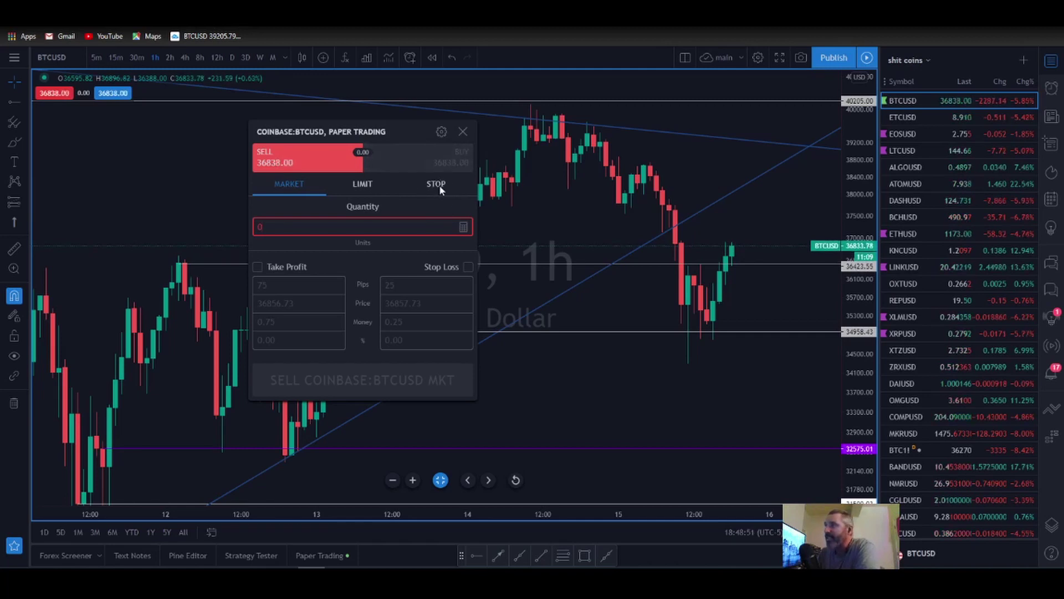
Enable the stop loss on the sell order and set the risk to 1%.
left_click(469, 267)
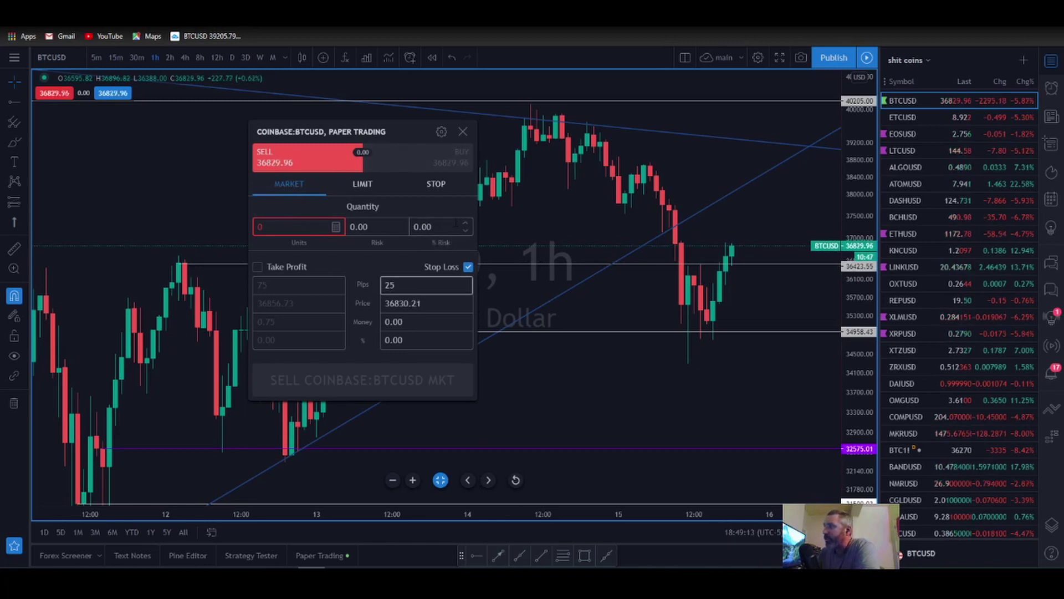
left_click(463, 232)
type("0.01")
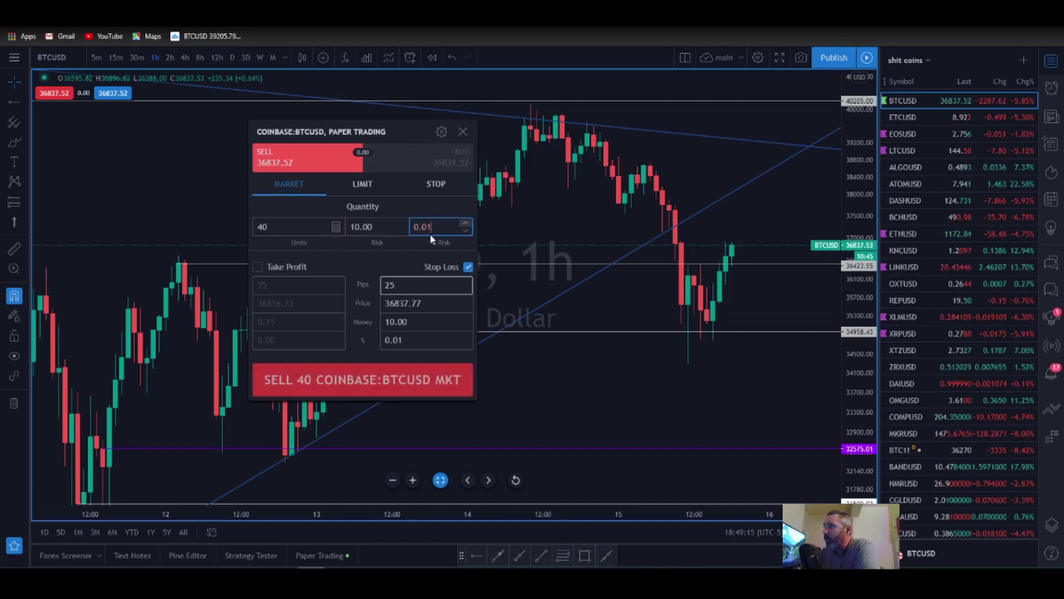
key("BackSpace")
key("BackSpace")
key("BackSpace")
key("BackSpace")
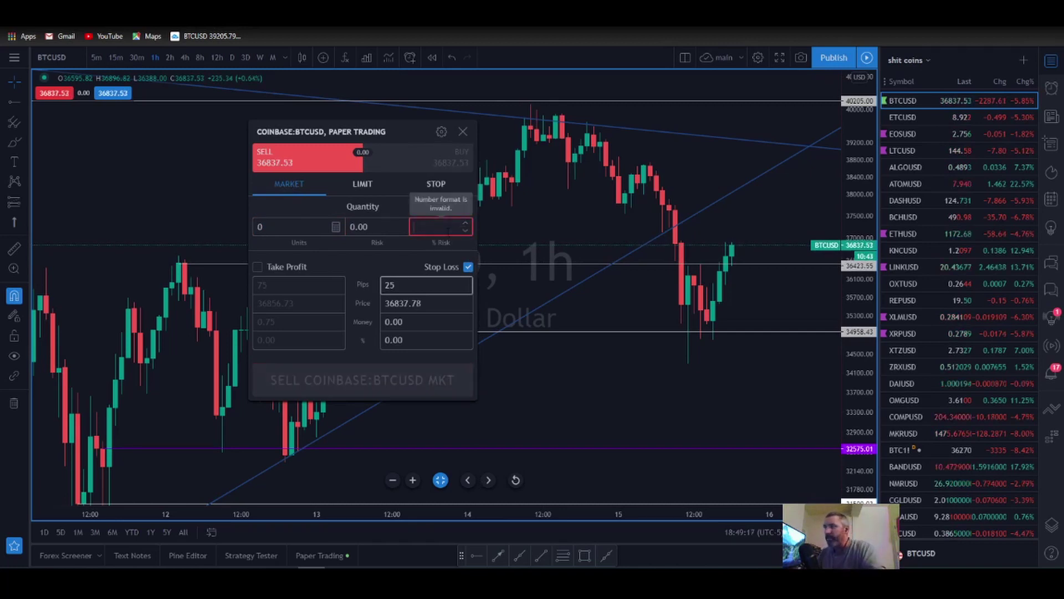
type("1")
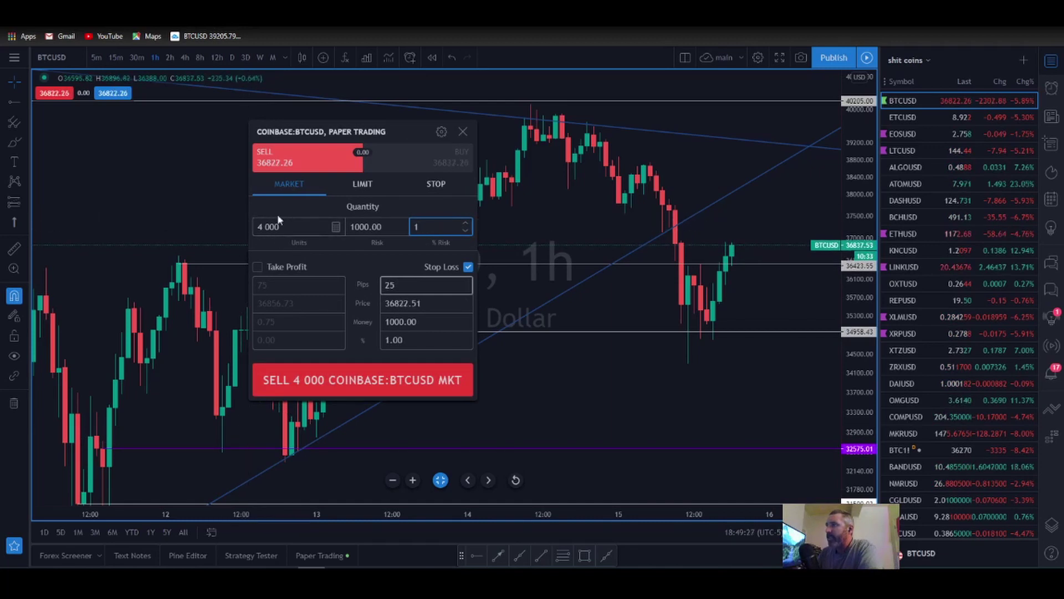
Set the stop loss to 29 pips and submit the BTCUSD market sell order.
double_click(399, 284)
type("29")
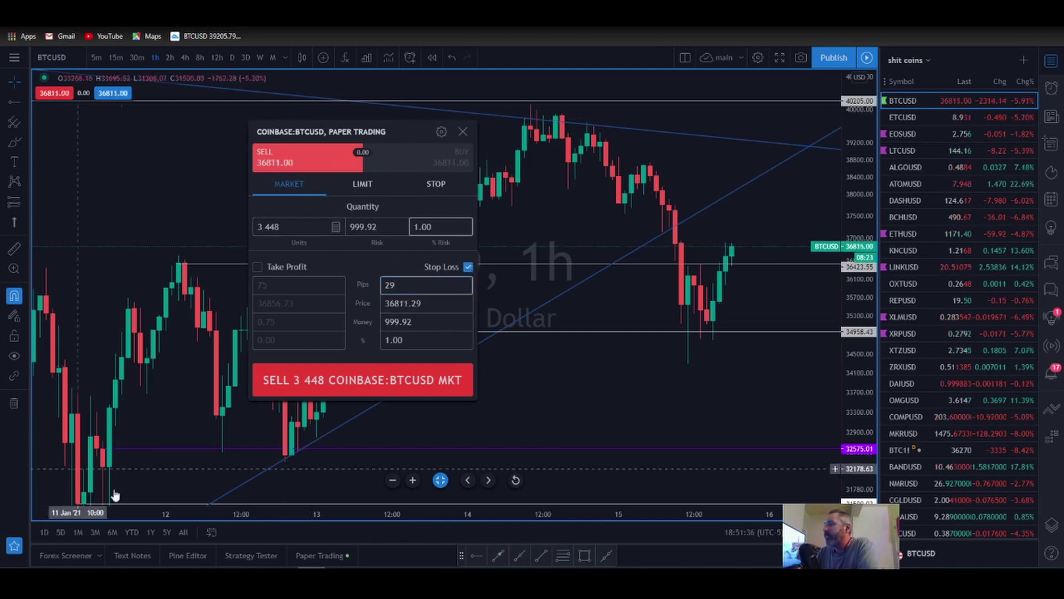
left_click(335, 381)
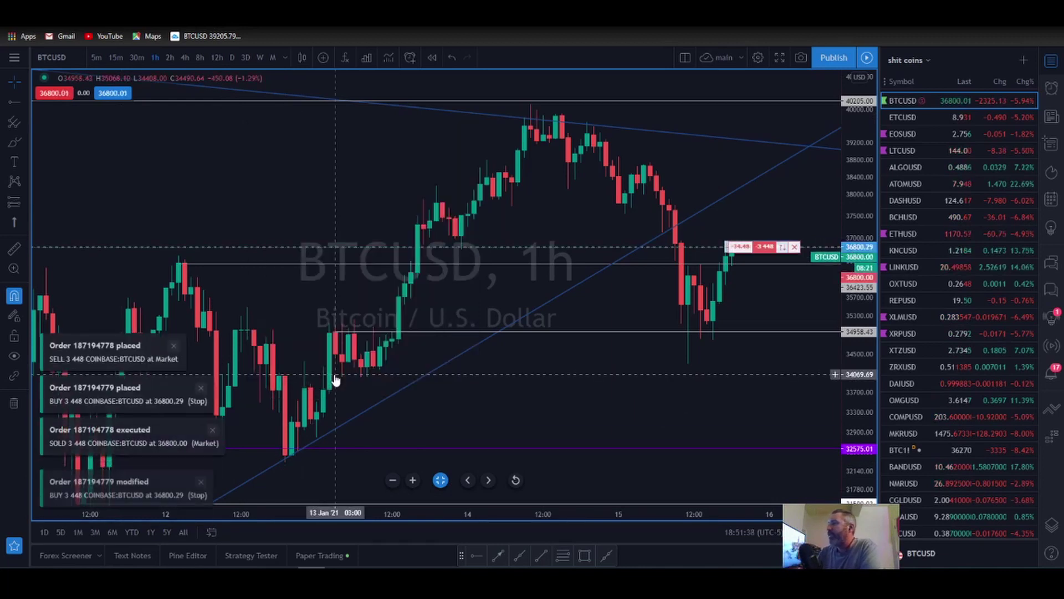
Move the short position's stop loss to 36974.78, apply the modification, and close the entire position.
scroll(860, 365, "up", 5)
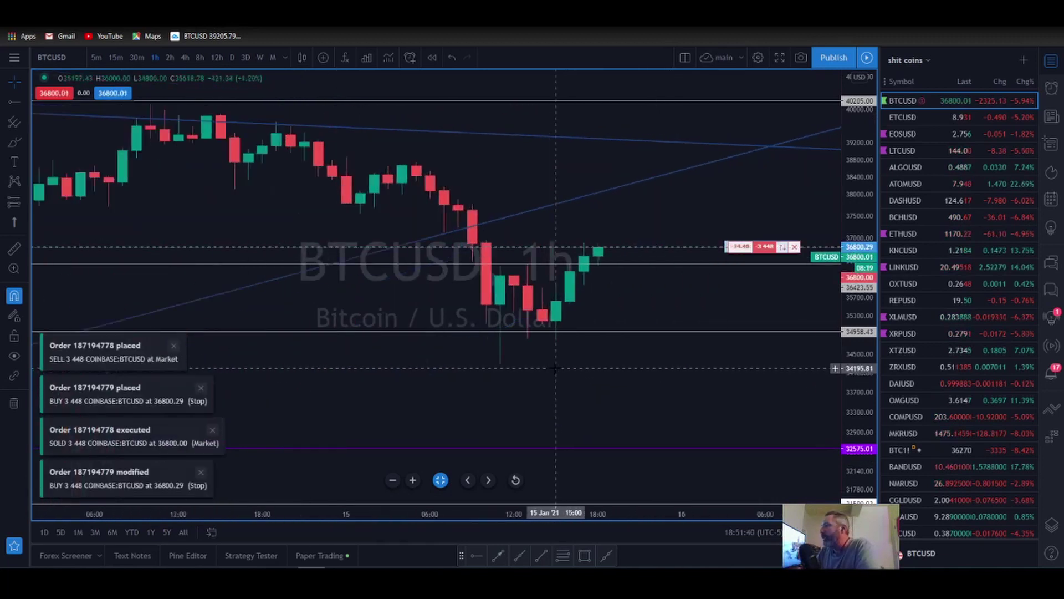
scroll(862, 357, "right", 2)
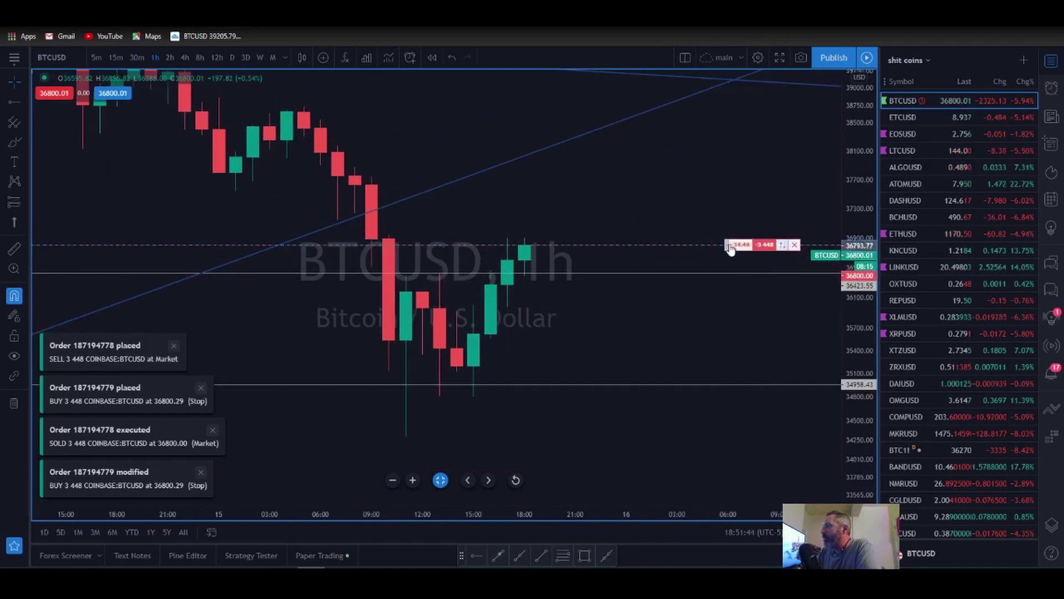
left_click_drag(729, 248, 729, 233)
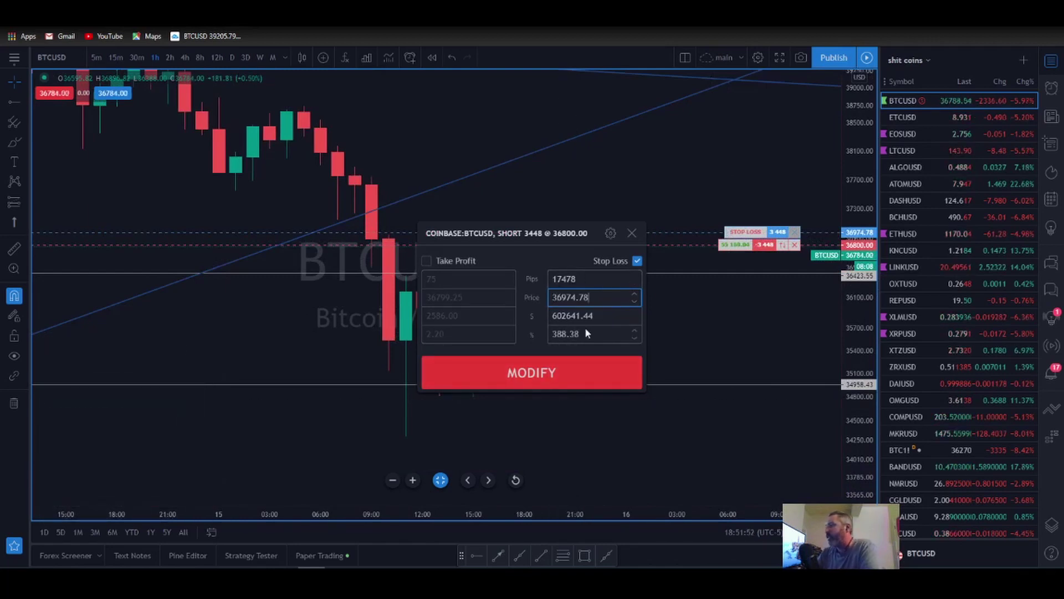
left_click(606, 367)
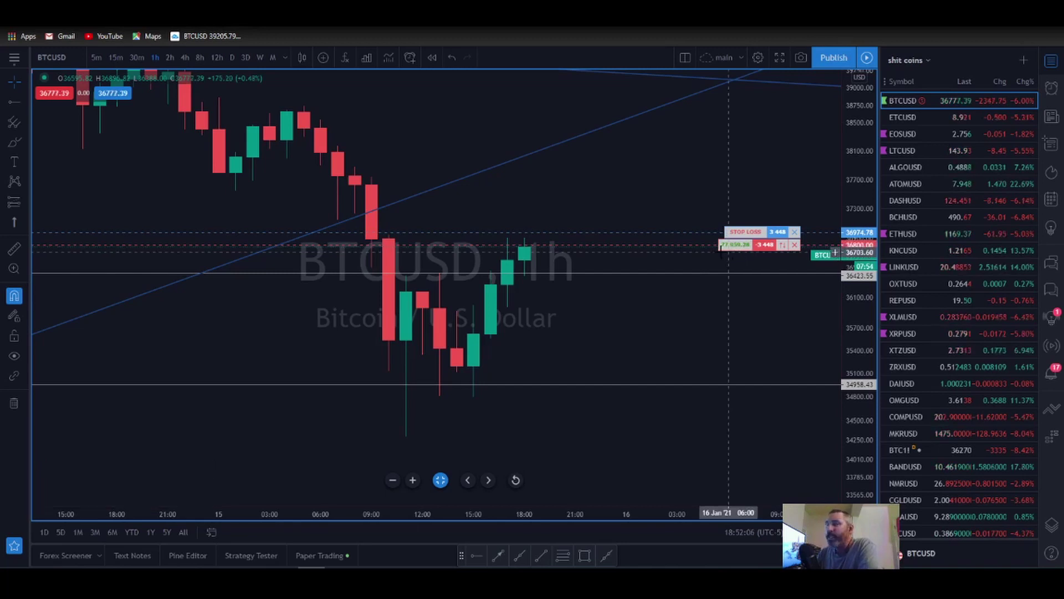
left_click(794, 245)
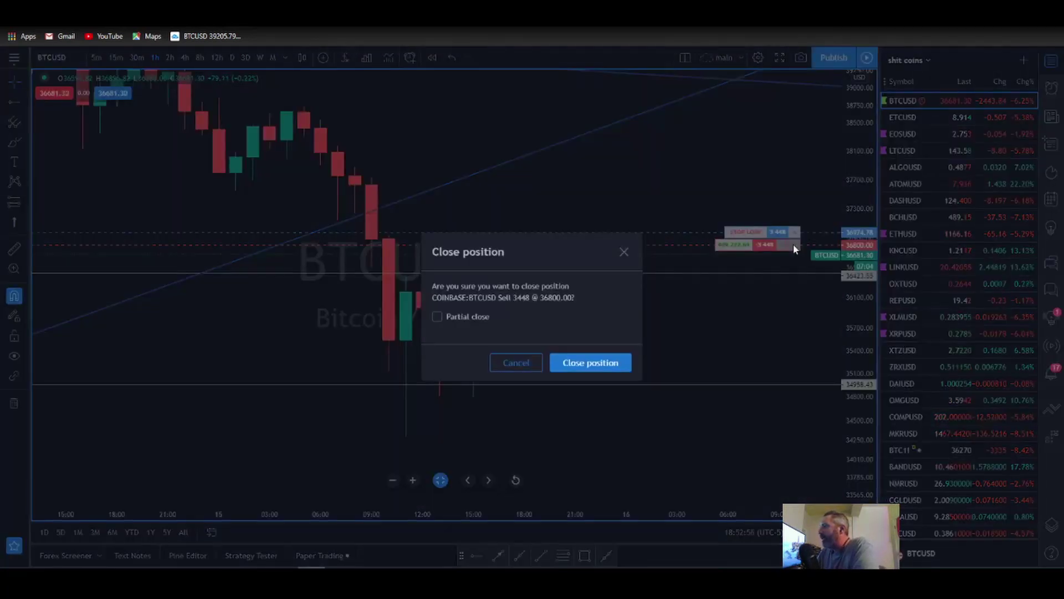
left_click(572, 365)
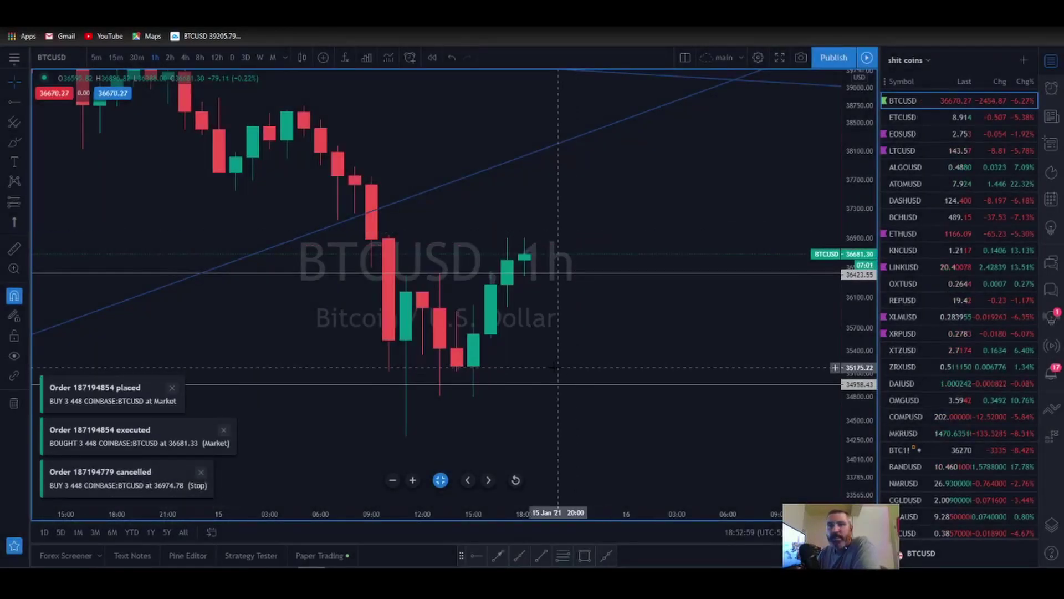
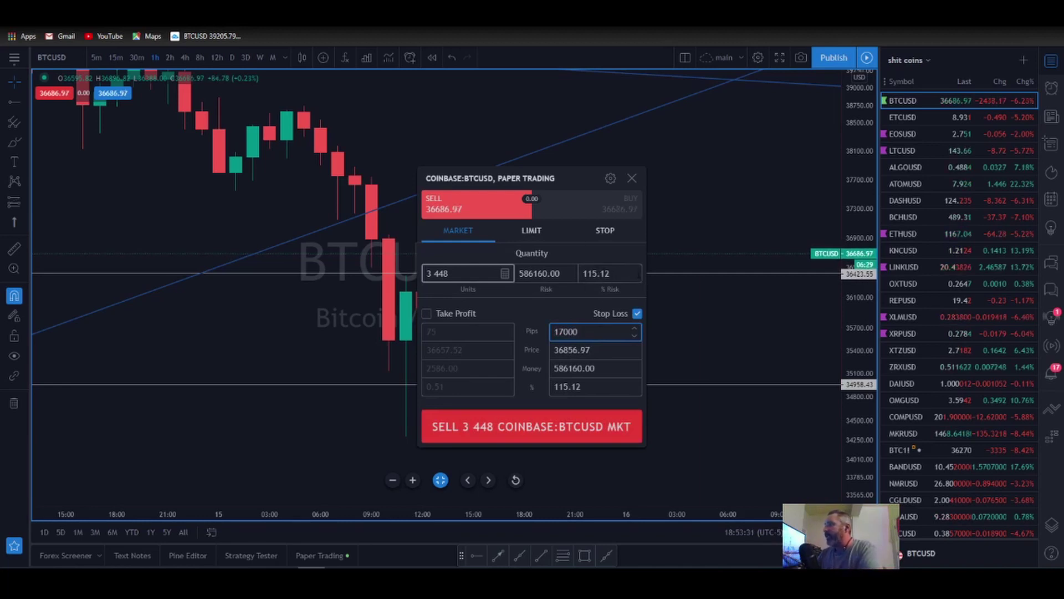
Set the risk of the new BTCUSD sell order with the 17000-pip stop loss to 1%.
left_click(618, 274)
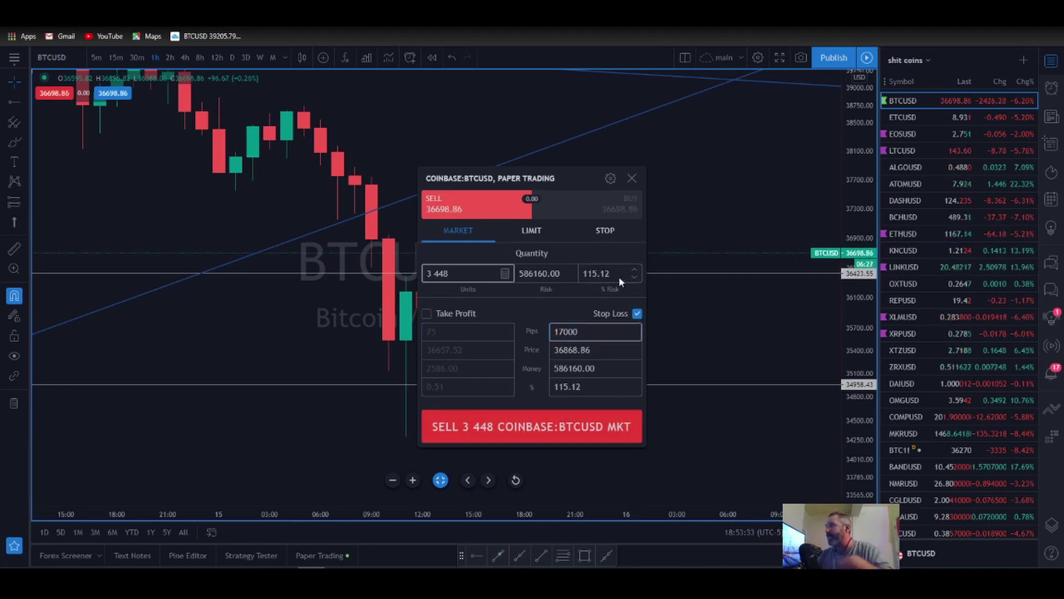
key("BackSpace")
key("BackSpace")
key("BackSpace")
key("BackSpace")
key("BackSpace")
key("BackSpace")
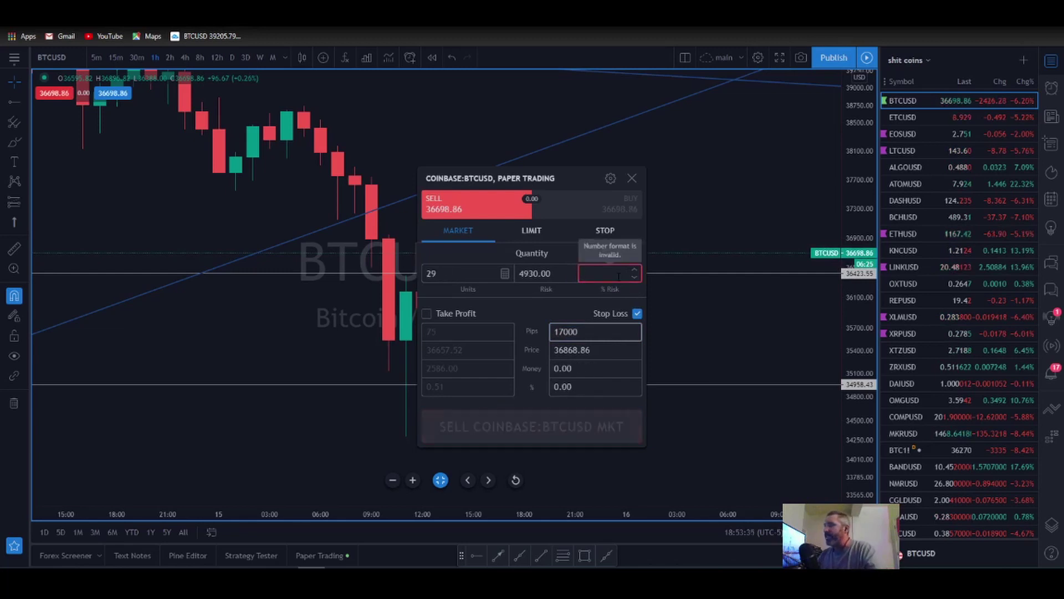
type("1")
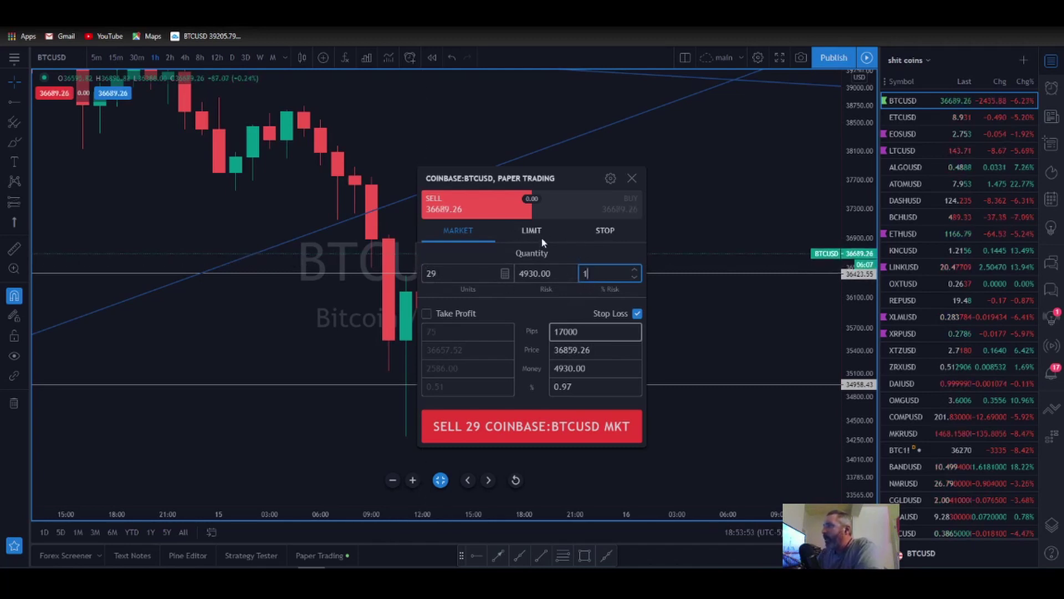
left_click(519, 192)
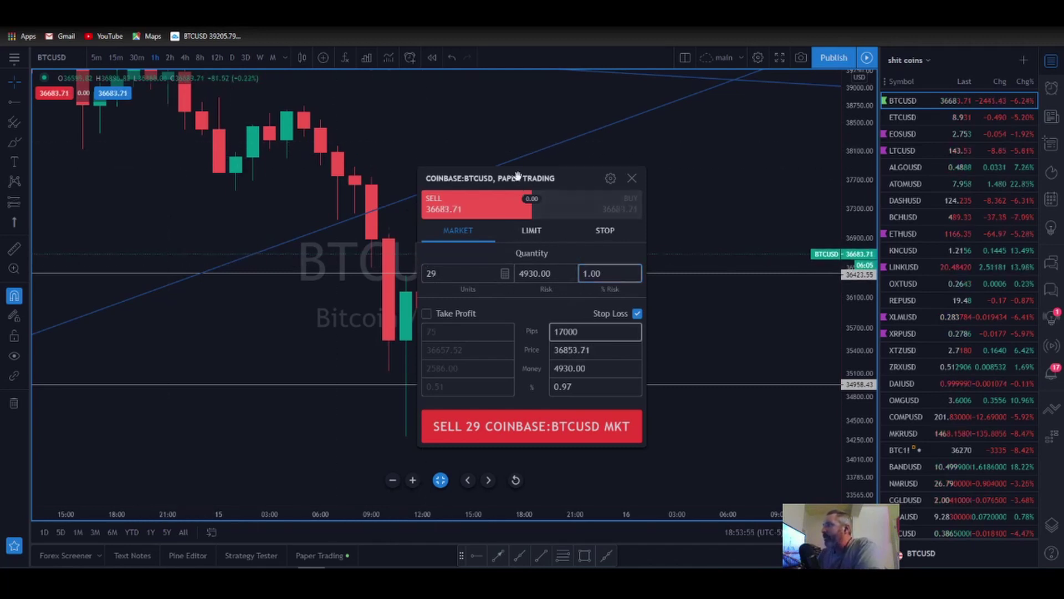
Move the order ticket clear of the chart and draw a horizontal ray from the bottom of the 15 Jan 09:00 candle's body.
left_click_drag(557, 168, 974, 94)
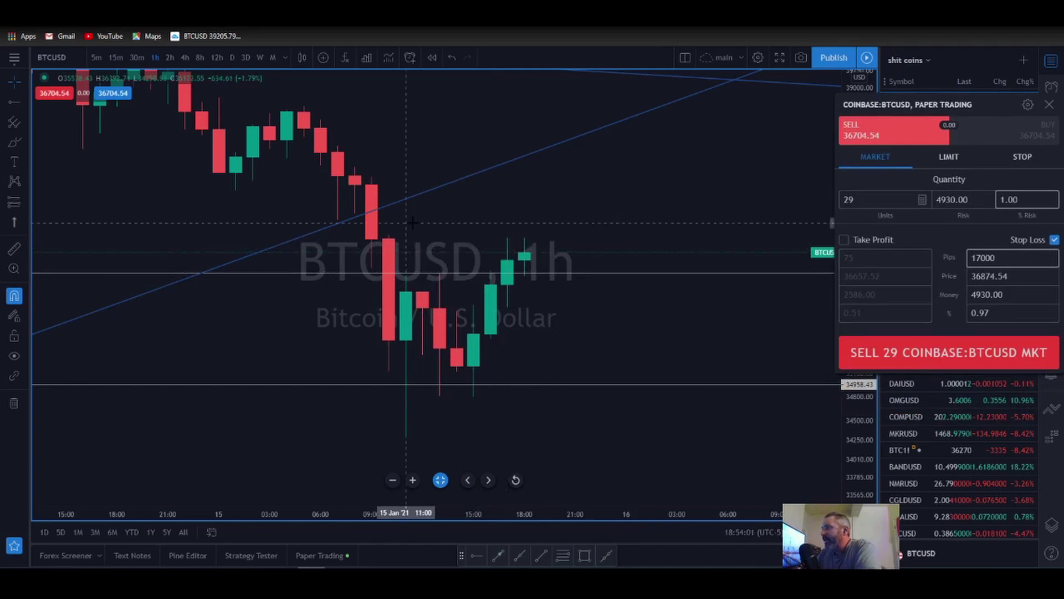
left_click(476, 555)
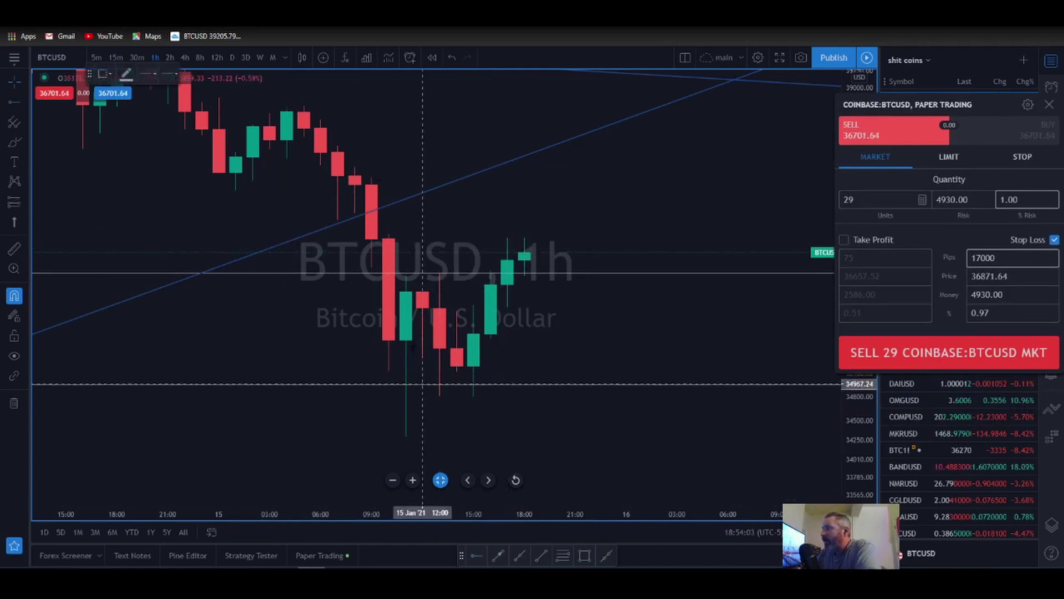
left_click(373, 239)
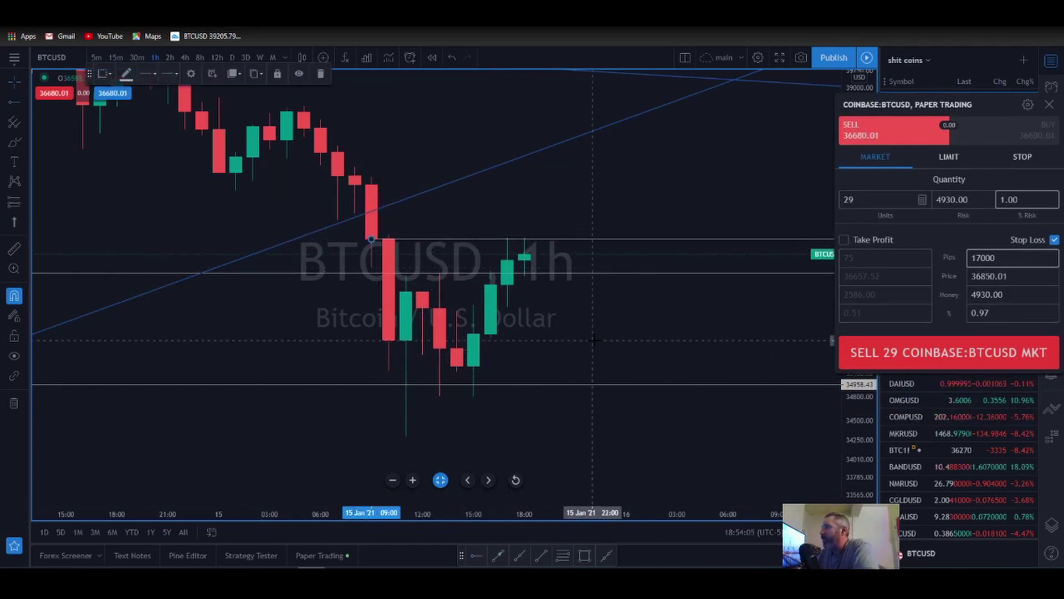
right_click(533, 193)
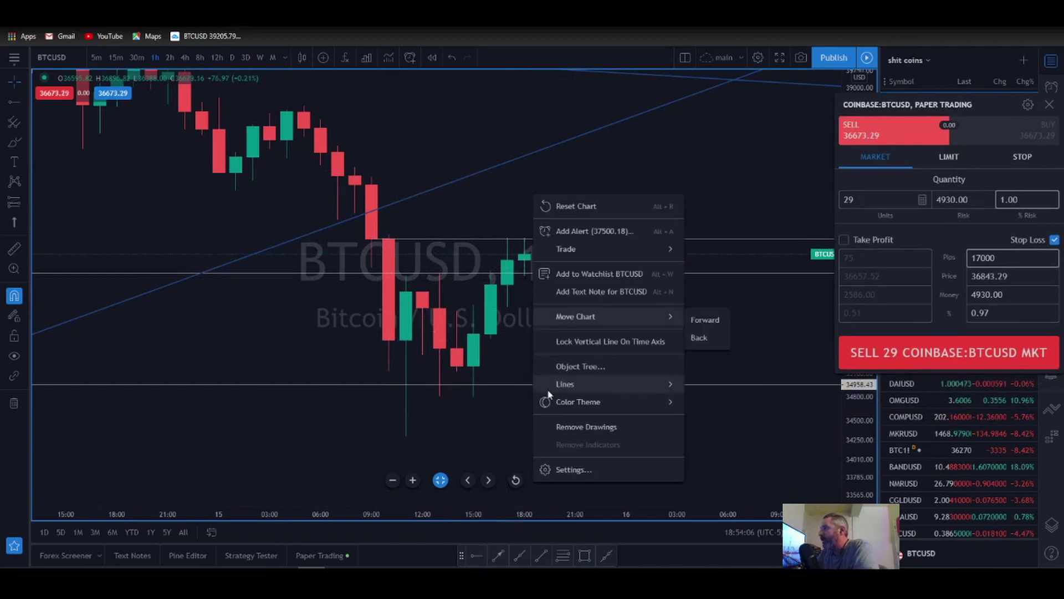
Remove all chart drawings and draw a fresh horizontal ray from the bottom of the 15 Jan 09:00 candle's body.
left_click(565, 421)
left_click(477, 555)
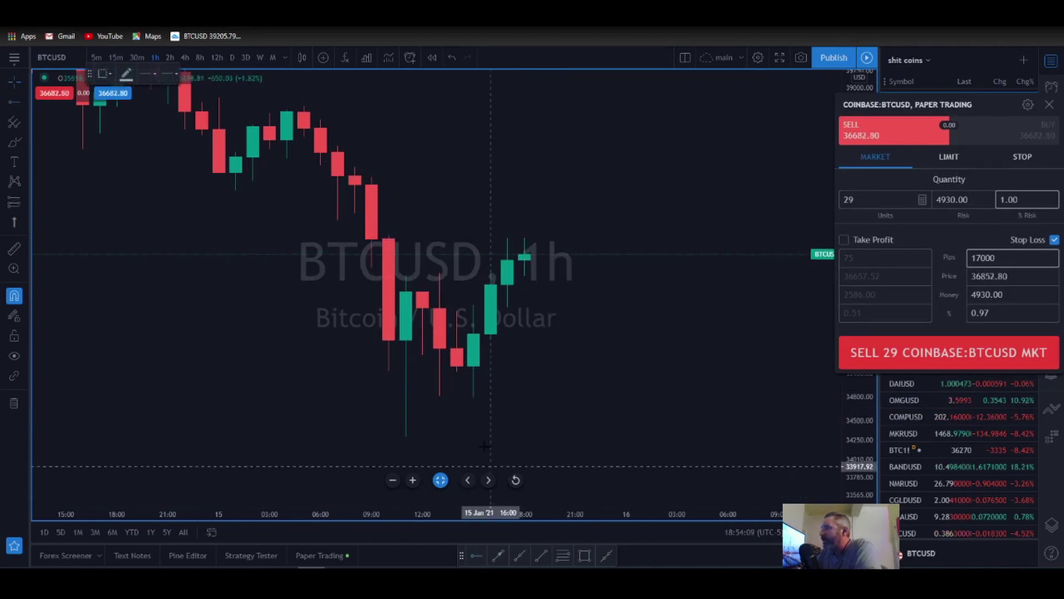
left_click(371, 238)
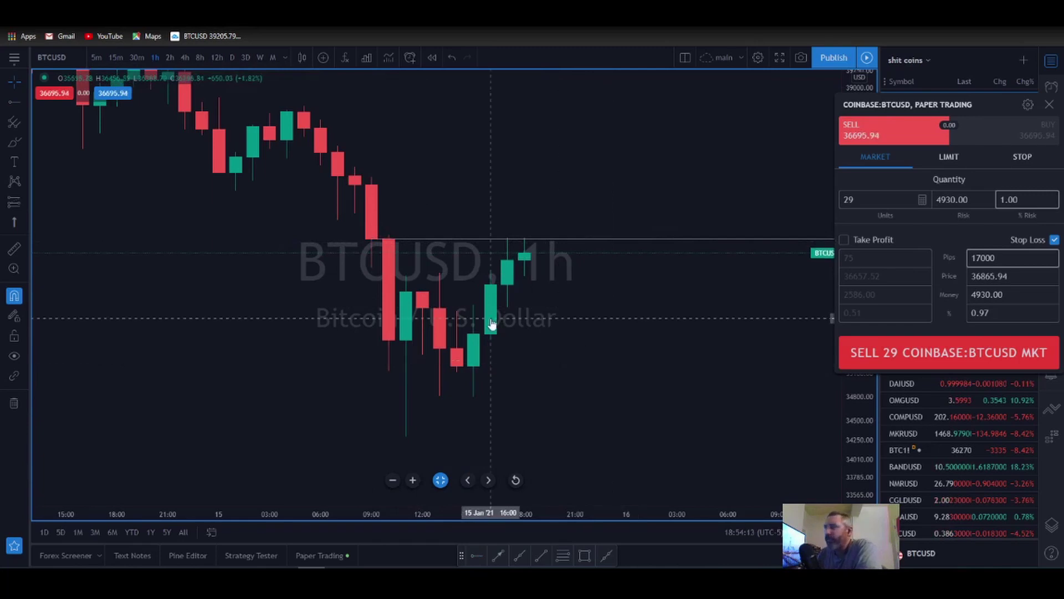
left_click_drag(431, 319, 495, 319)
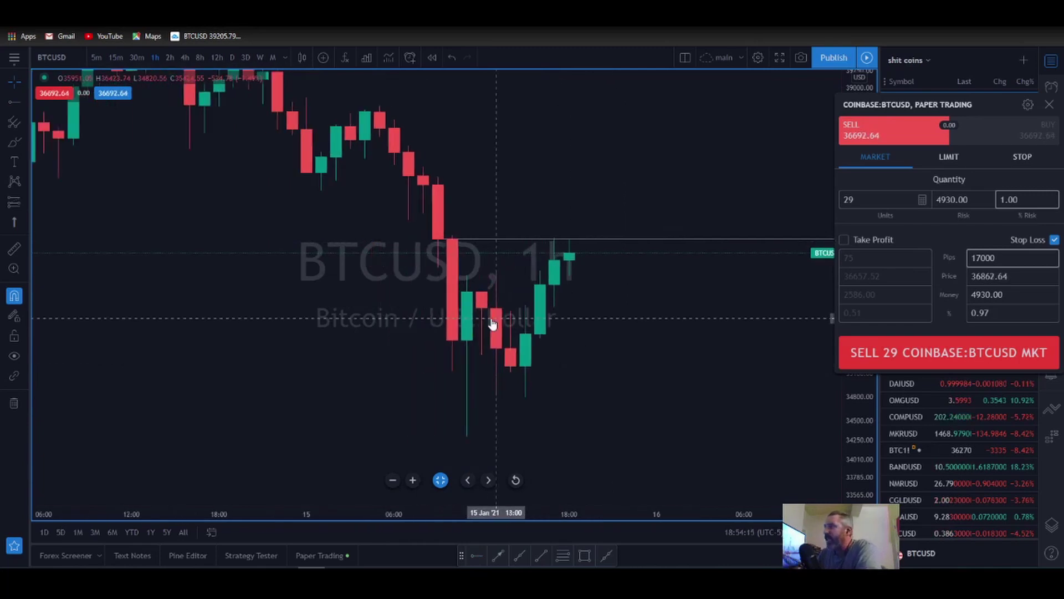
left_click_drag(588, 318, 477, 316)
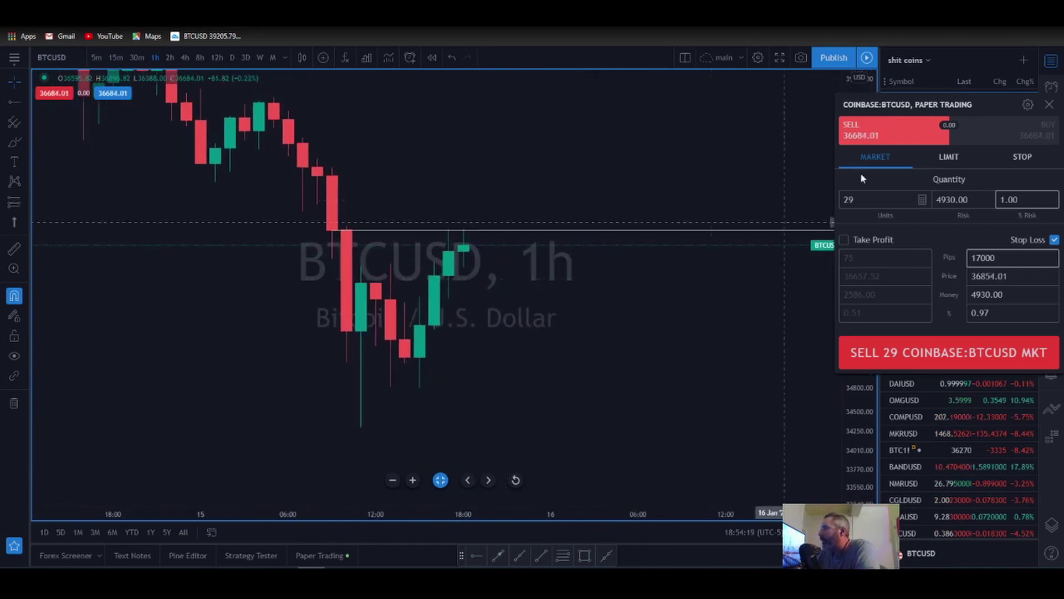
Change the BTCUSD sell order to a limit order at 36885 and submit it.
left_click_drag(914, 104, 684, 99)
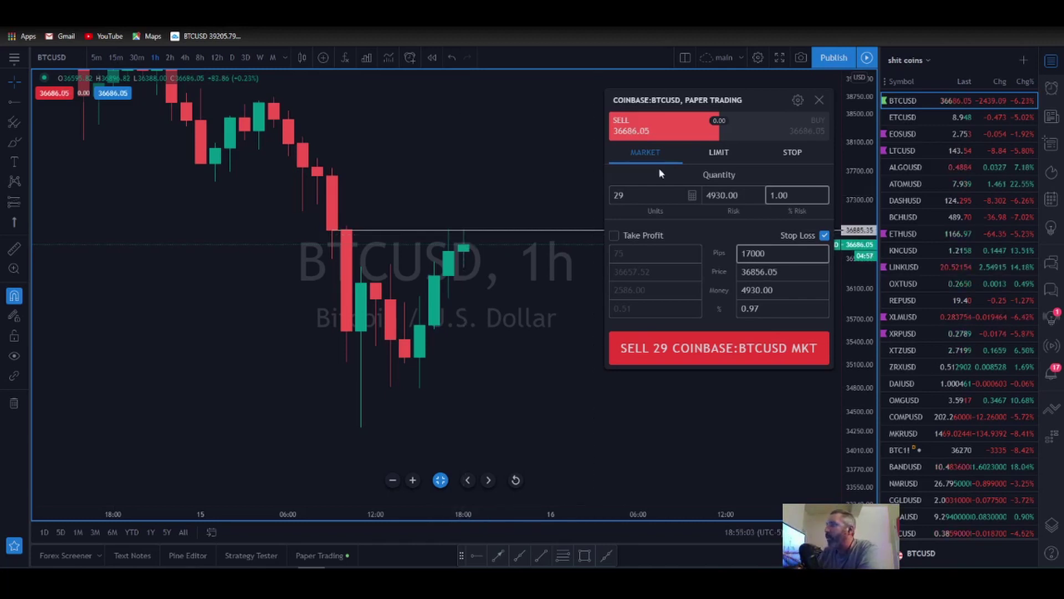
left_click(726, 148)
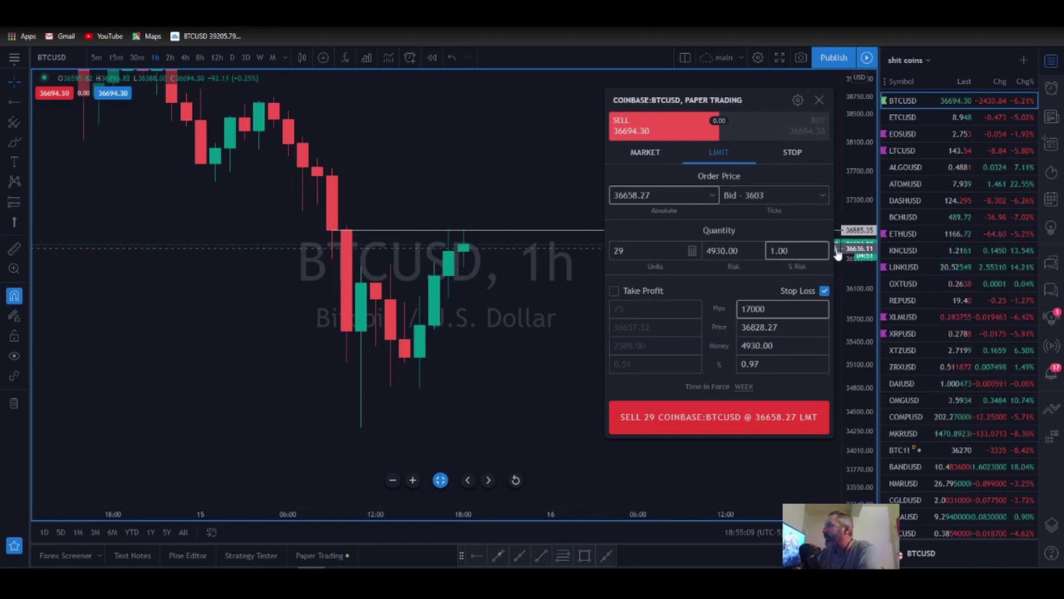
left_click(656, 202)
key("BackSpace")
key("BackSpace")
key("BackSpace")
key("BackSpace")
key("BackSpace")
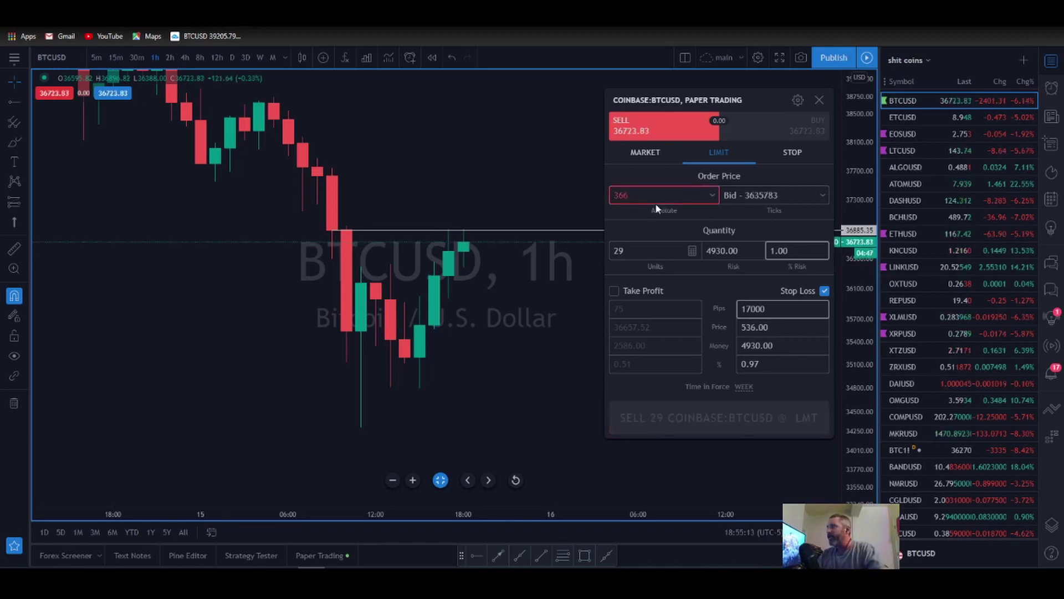
mouse_move(650, 193)
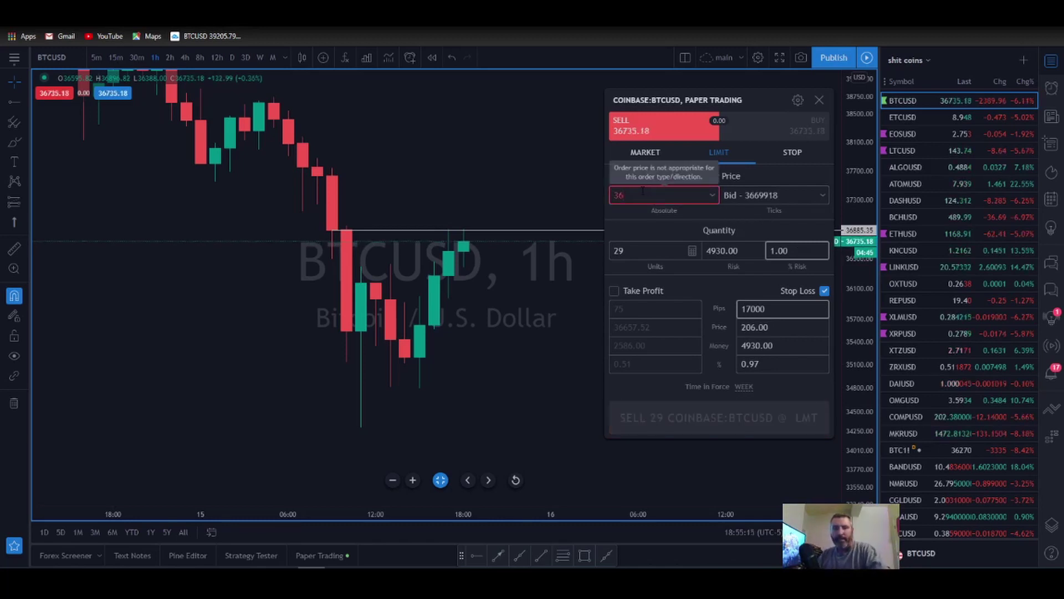
type("885")
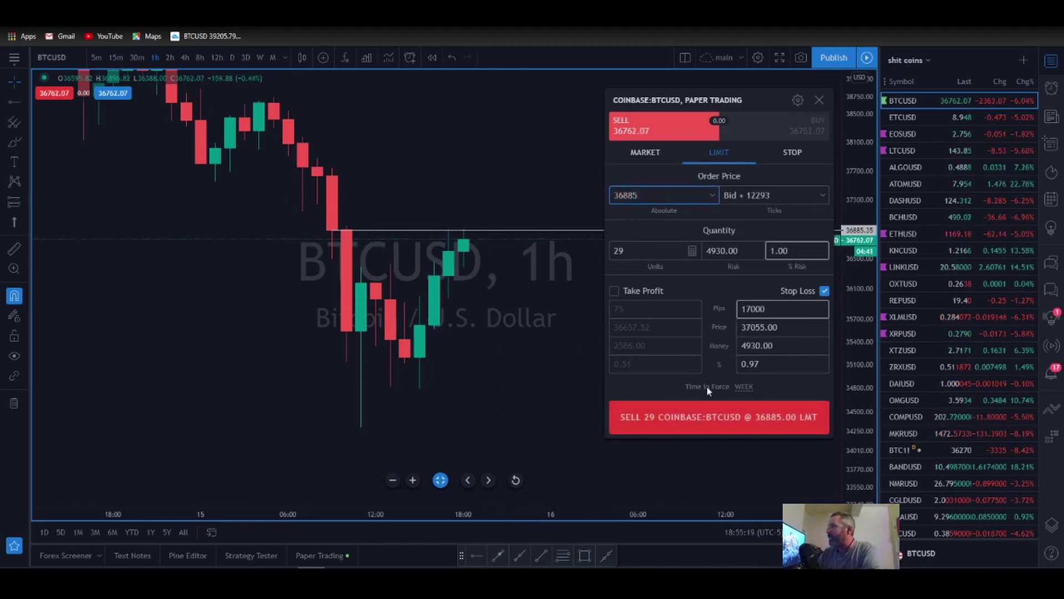
left_click(671, 418)
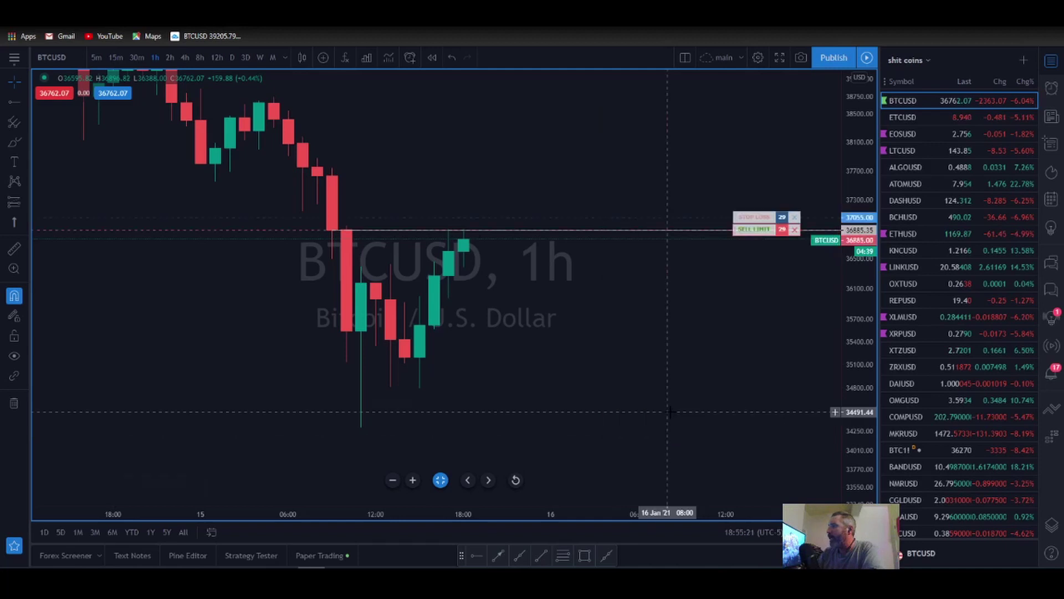
Switch the BTCUSD chart to the 5-minute interval and frame the latest candles with the pending order levels.
scroll(492, 344, "up", 2)
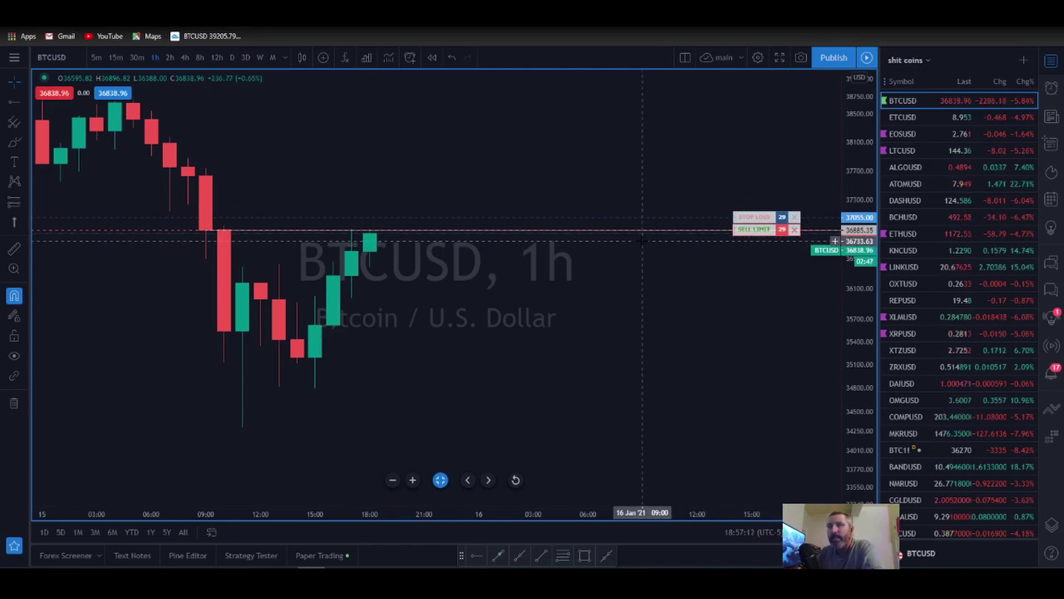
scroll(637, 266, "down", 3)
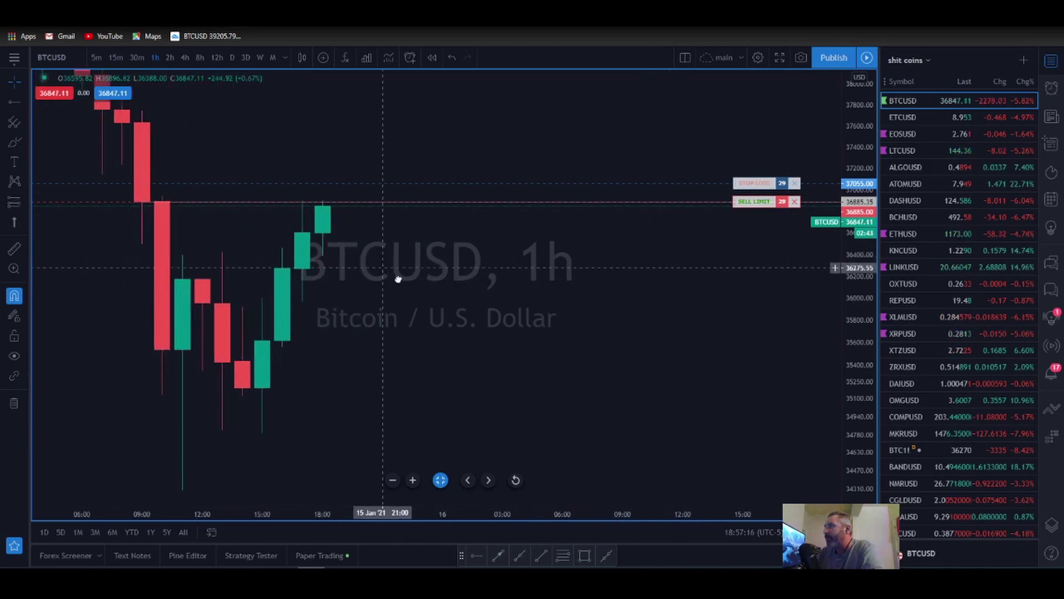
scroll(455, 259, "up", 3)
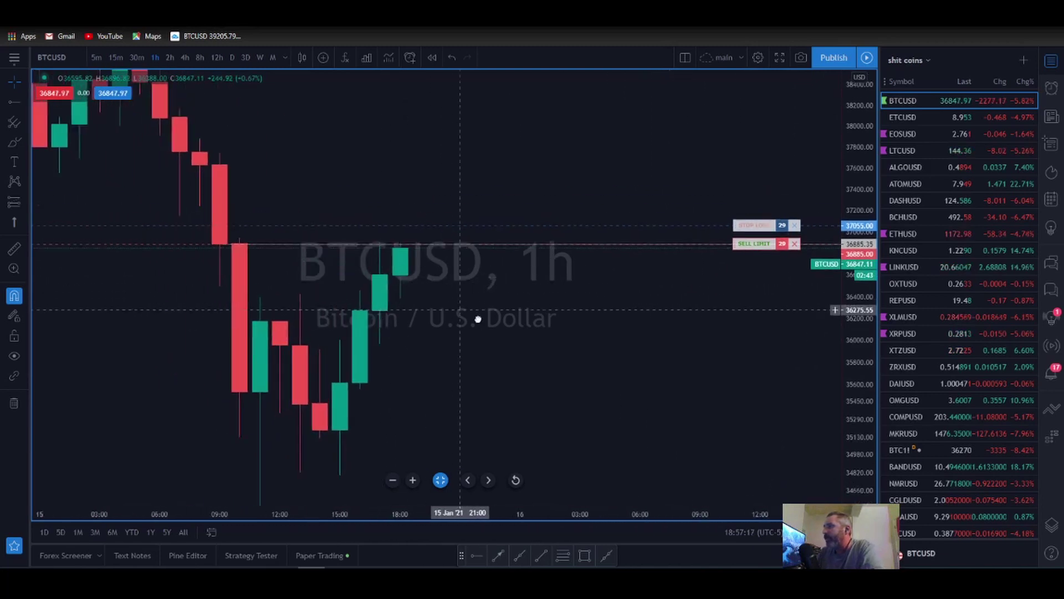
left_click(96, 58)
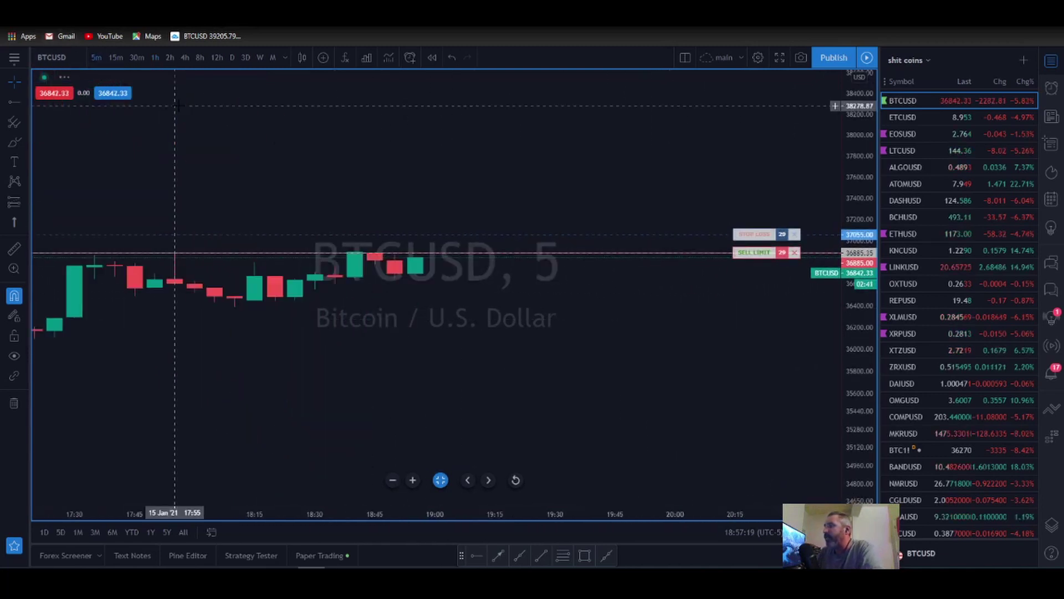
left_click(516, 480)
left_click_drag(589, 321, 247, 271)
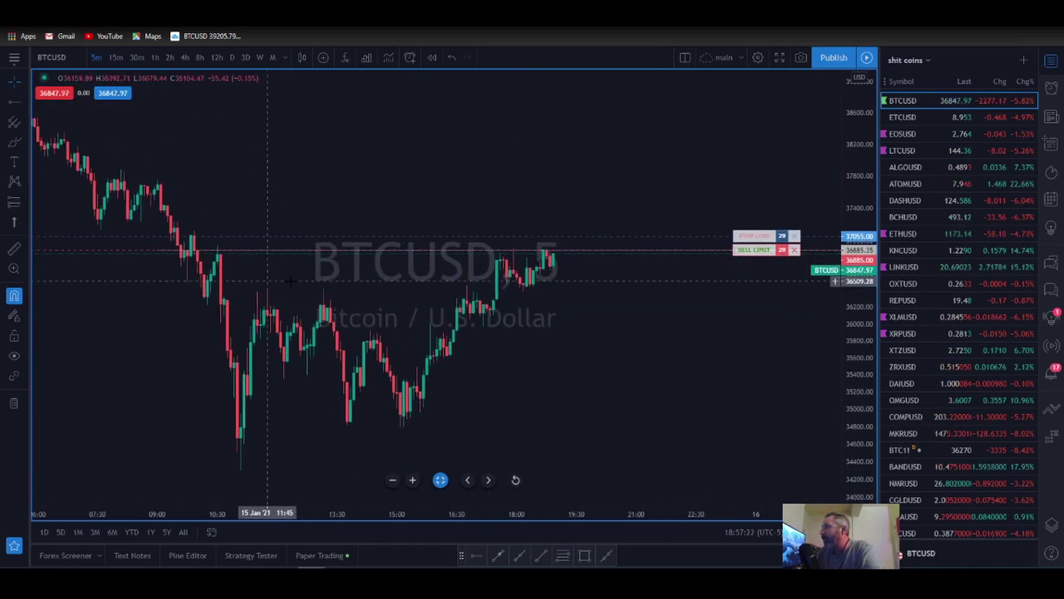
left_click_drag(859, 299, 859, 255)
left_click_drag(741, 318, 389, 272)
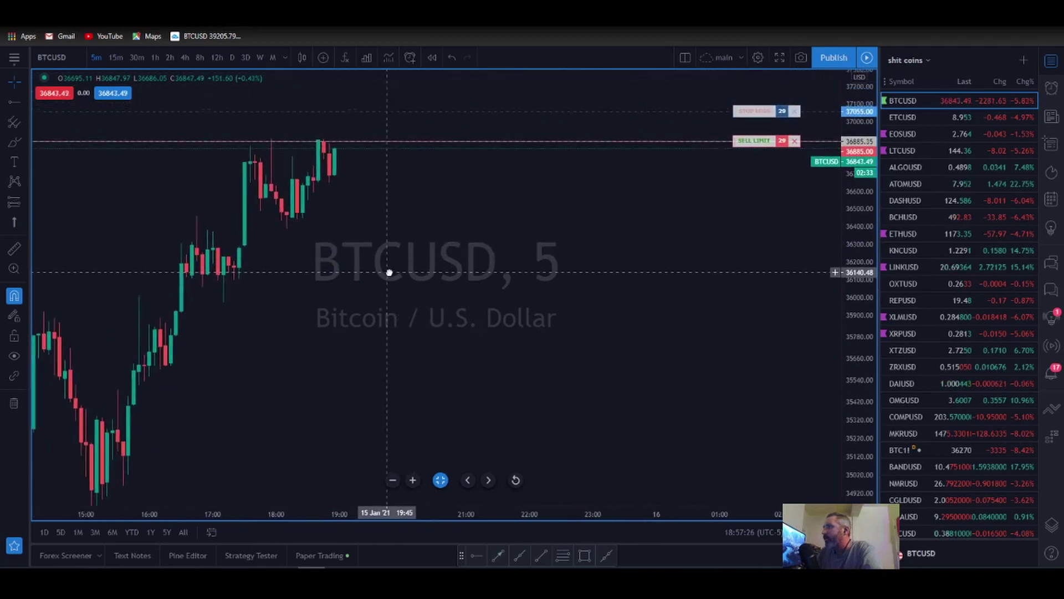
Lower the pending sell limit order's price to 36861.95 and again to 36823.87, applying each modification.
left_click_drag(737, 143, 735, 149)
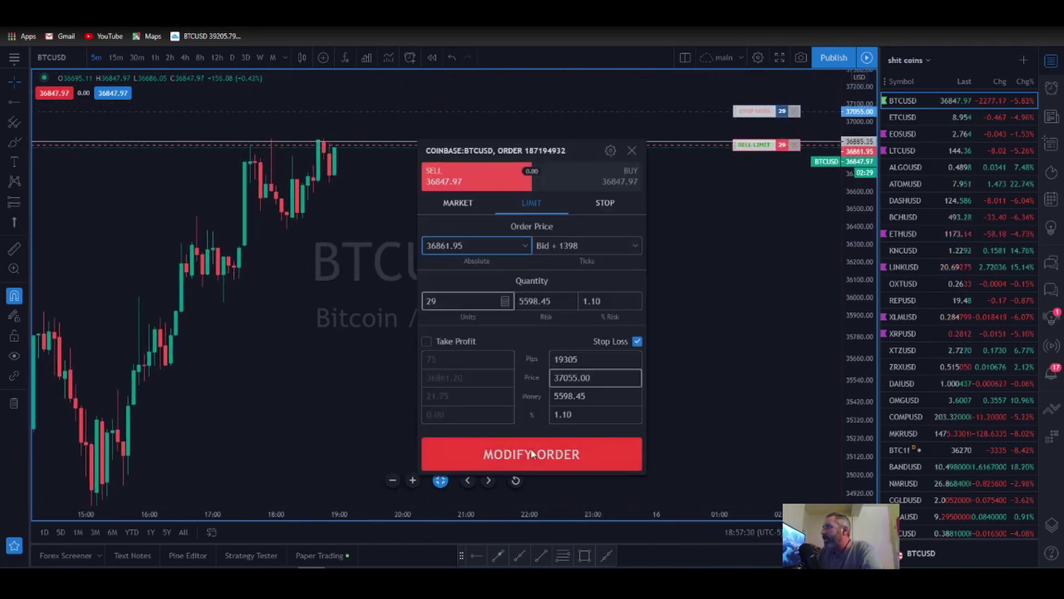
left_click(531, 454)
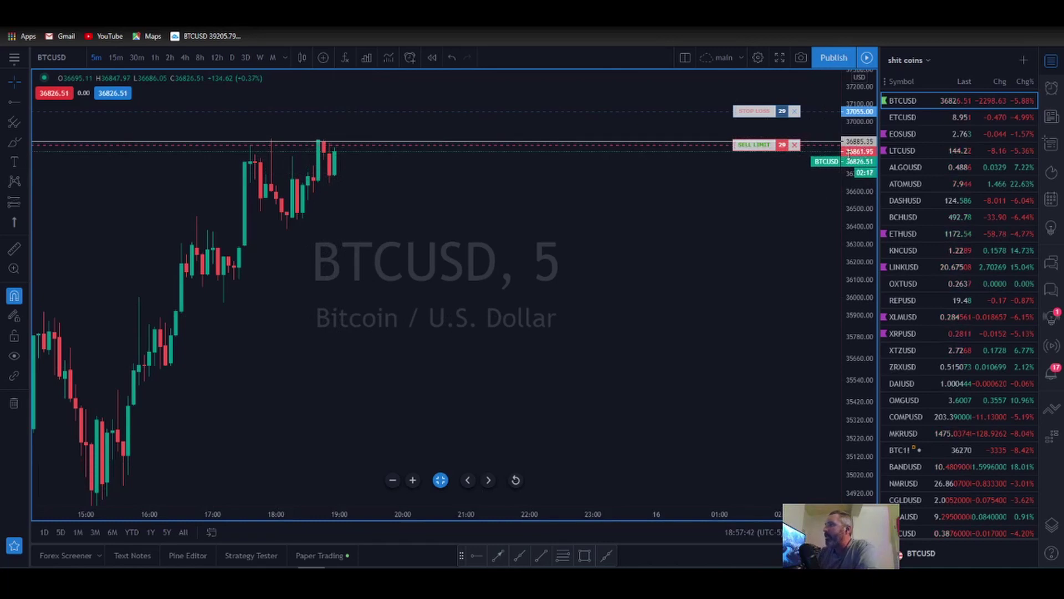
scroll(775, 165, "up", 2)
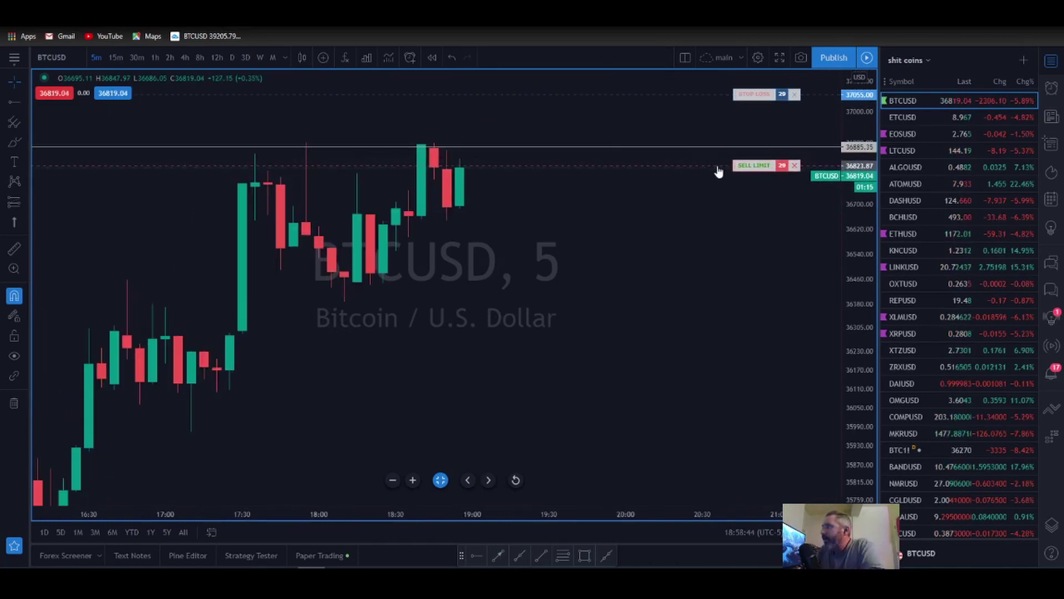
double_click(718, 168)
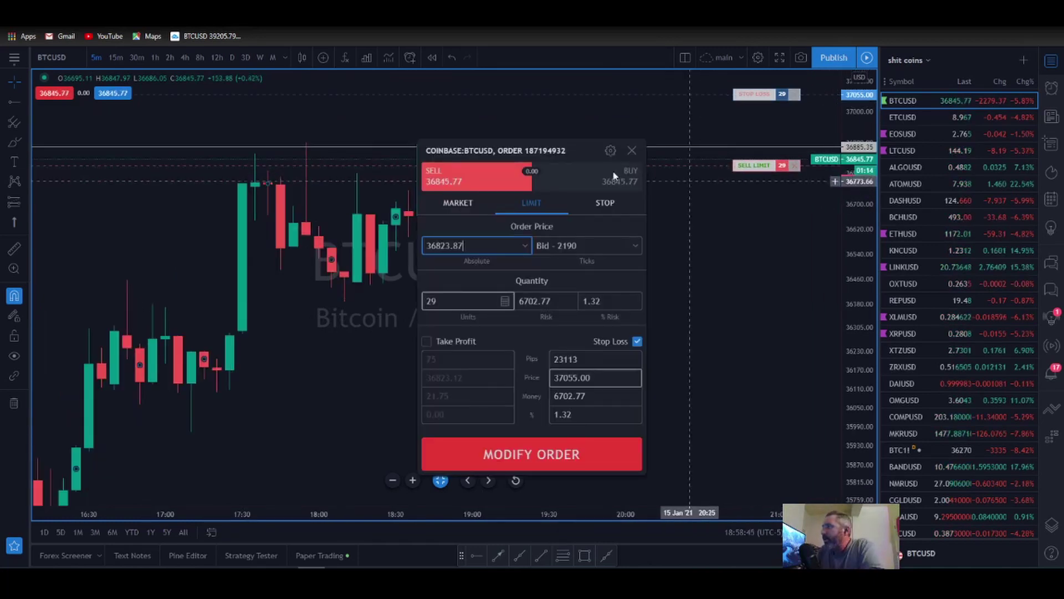
left_click(510, 456)
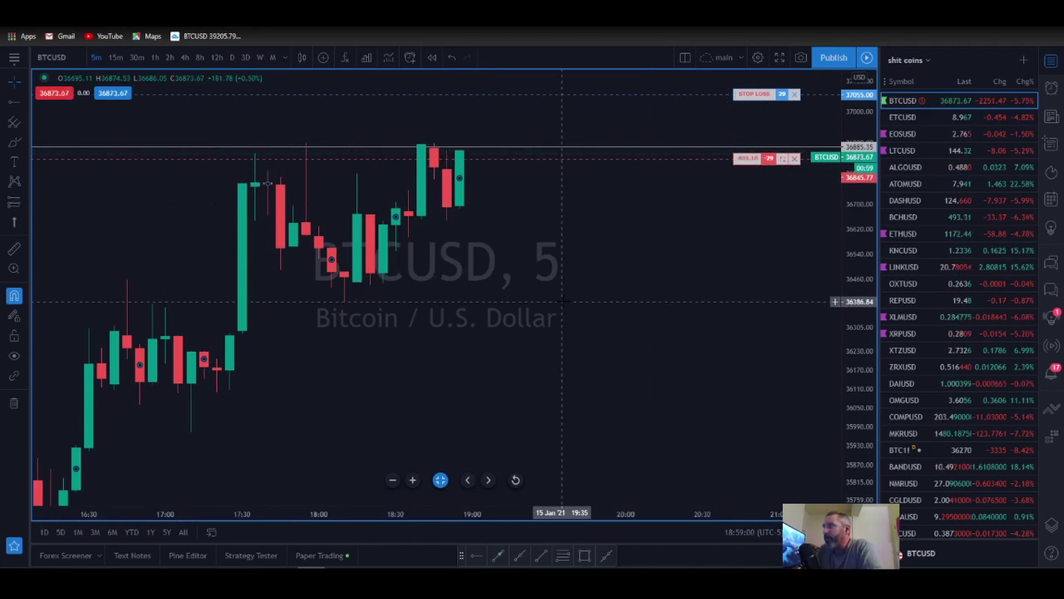
Close the entire 29-unit short BTCUSD position.
scroll(388, 203, "up", 2)
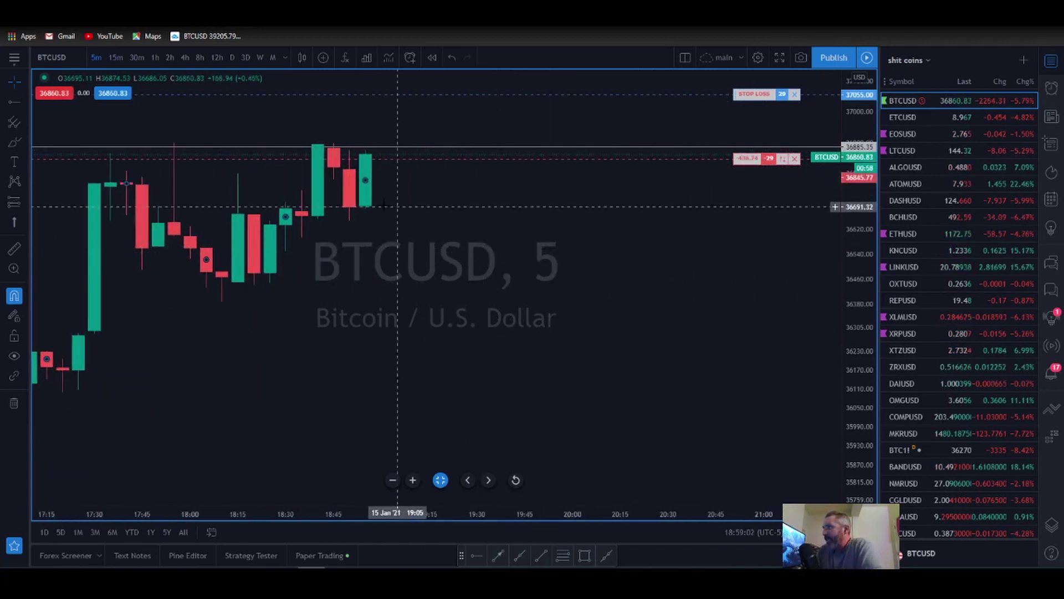
scroll(388, 203, "down", 4)
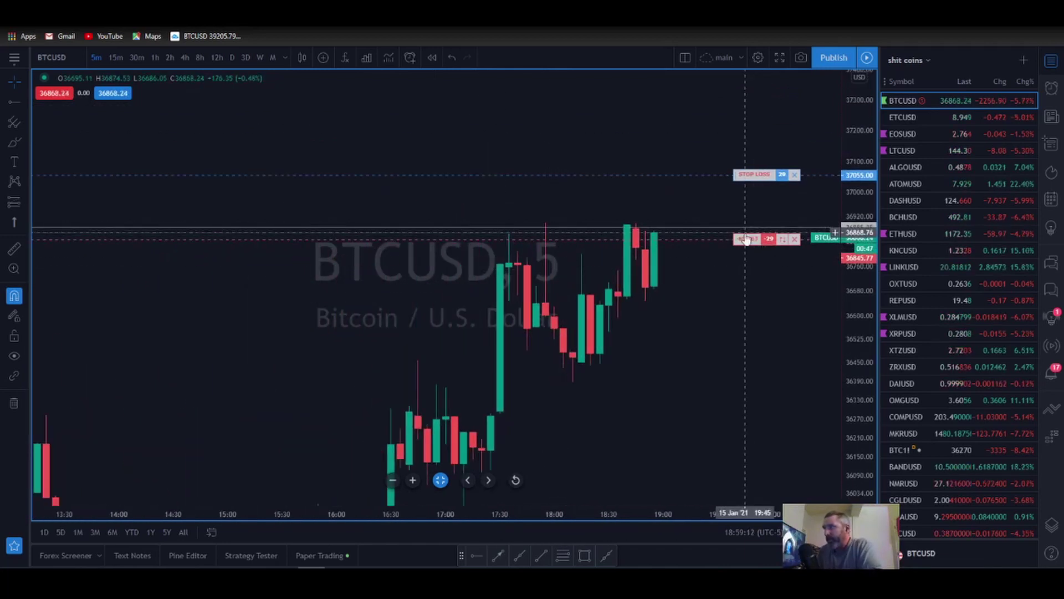
left_click(795, 238)
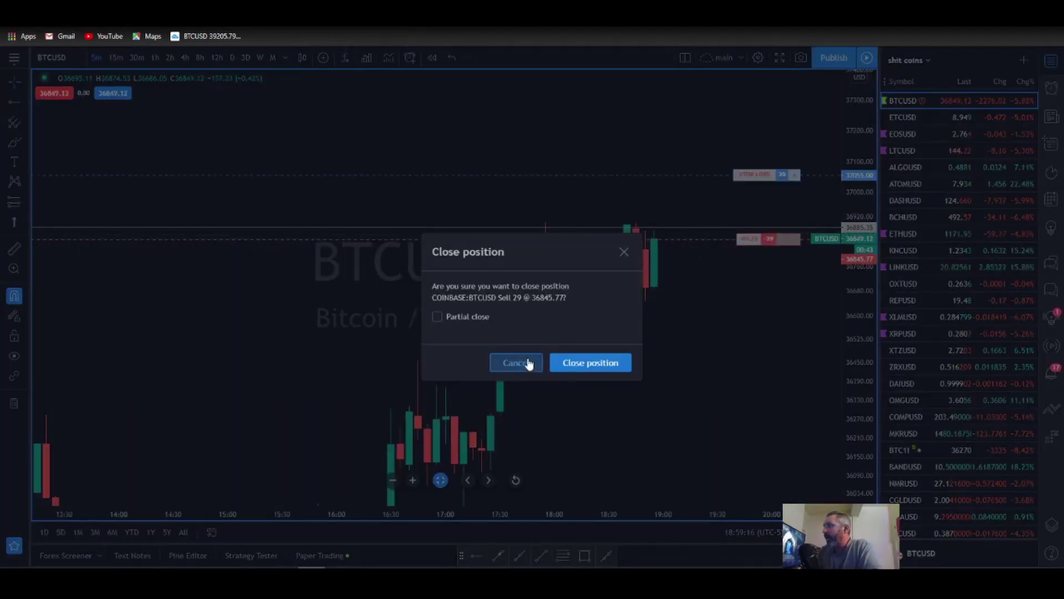
left_click(579, 368)
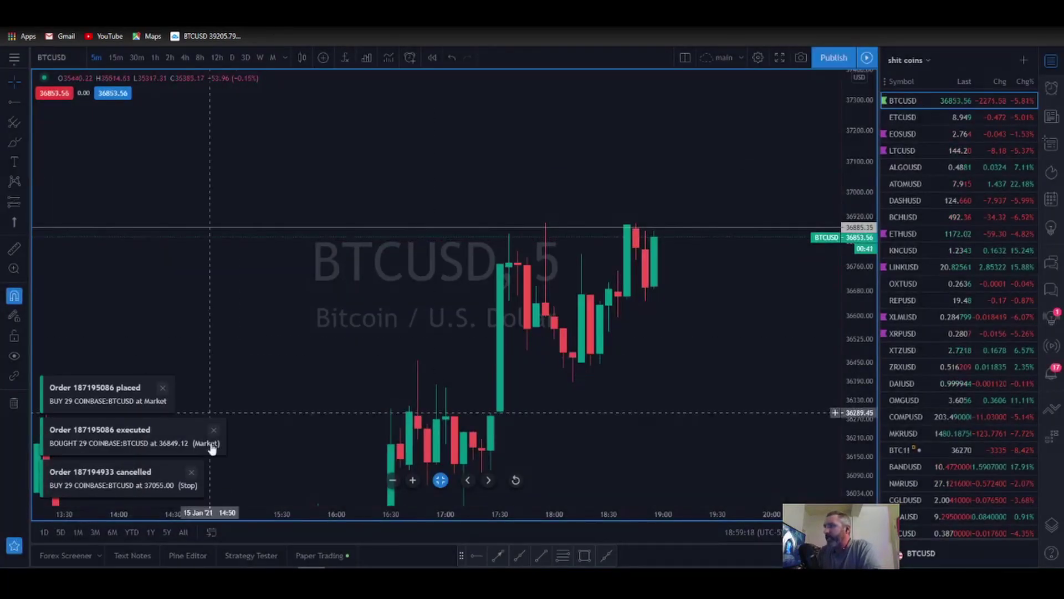
Start a BTCUSD buy order, move its ticket clear of the latest candles, and make it a stop order.
left_click(113, 93)
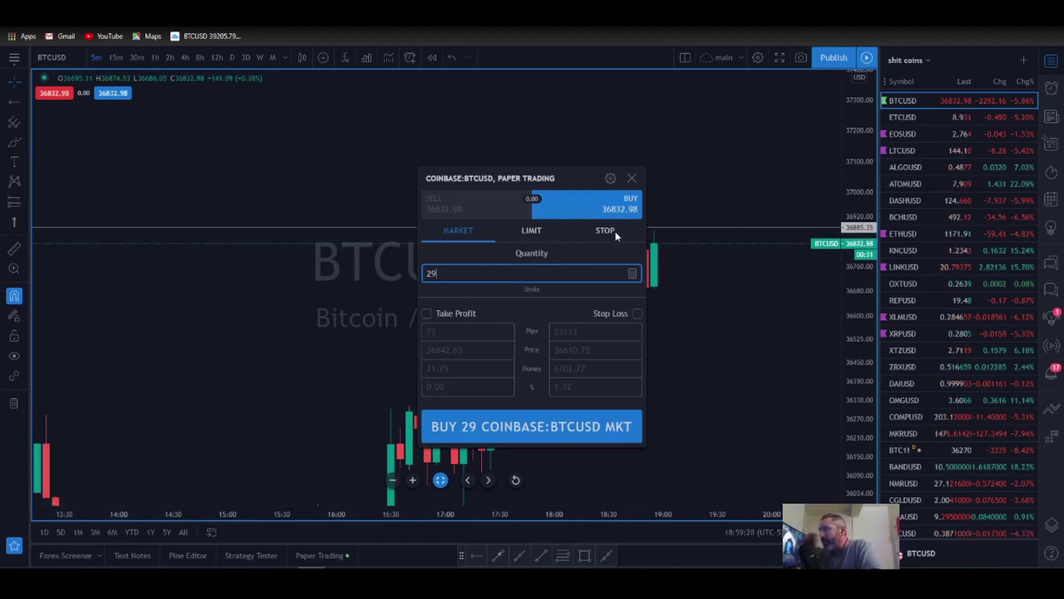
left_click_drag(525, 178, 188, 107)
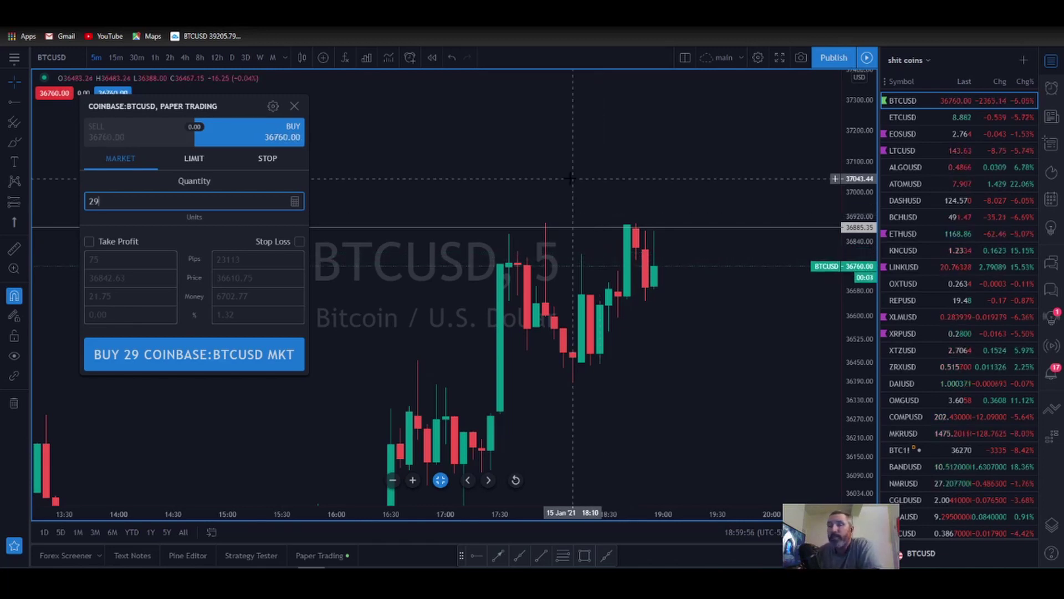
left_click(269, 158)
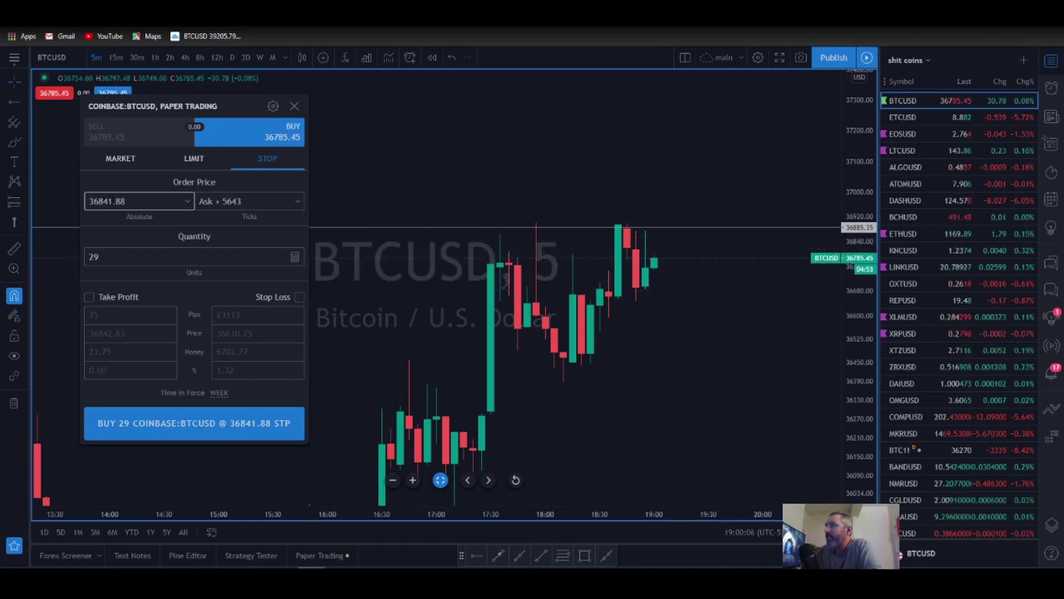
Try to set the buy stop order's price to 36702.
left_click(142, 201)
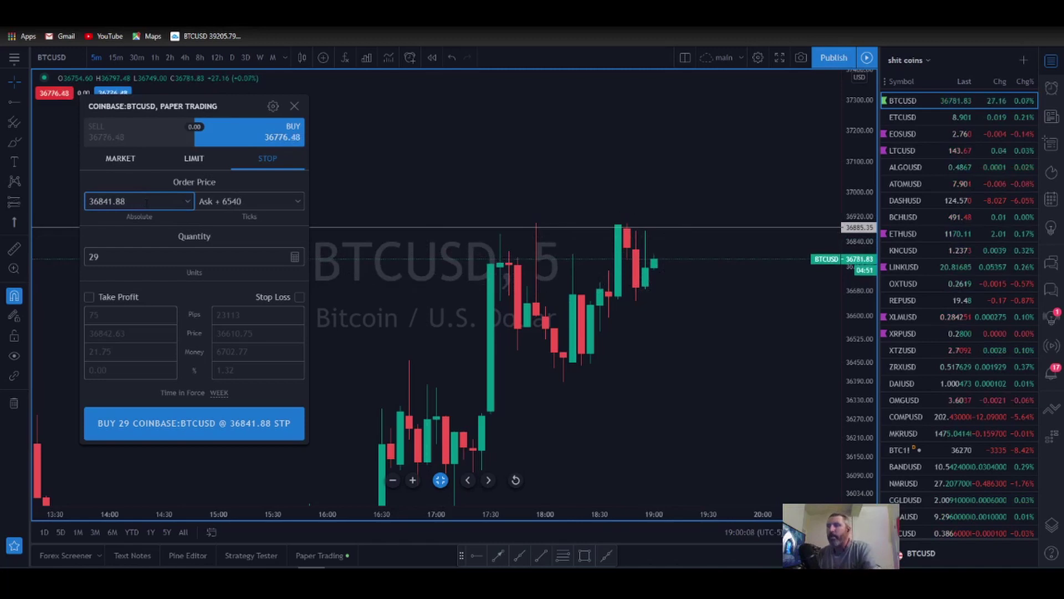
key("BackSpace")
key("BackSpace")
key("BackSpace")
key("BackSpace")
key("BackSpace")
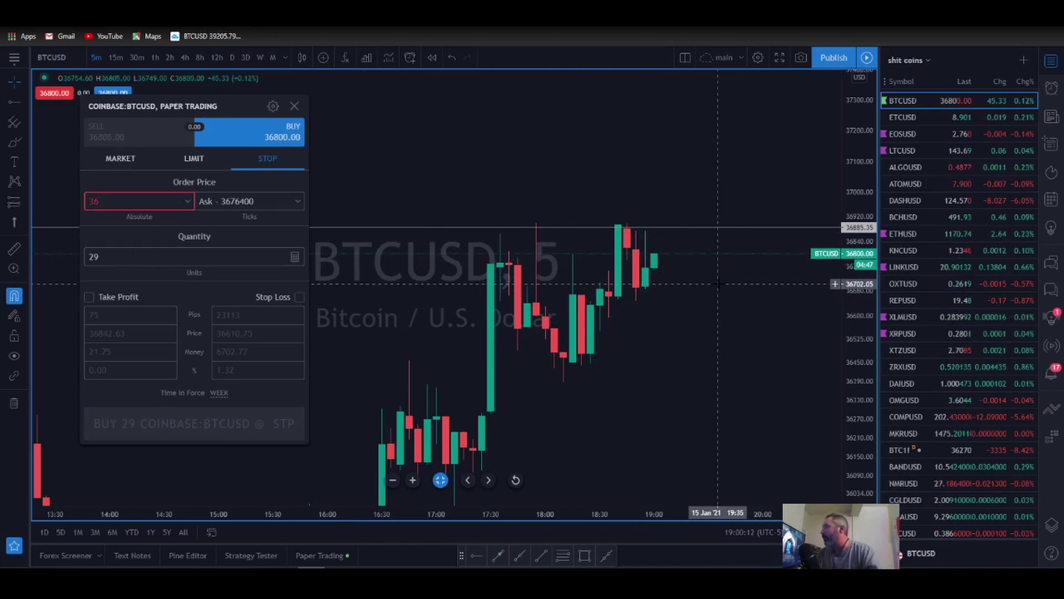
type("7")
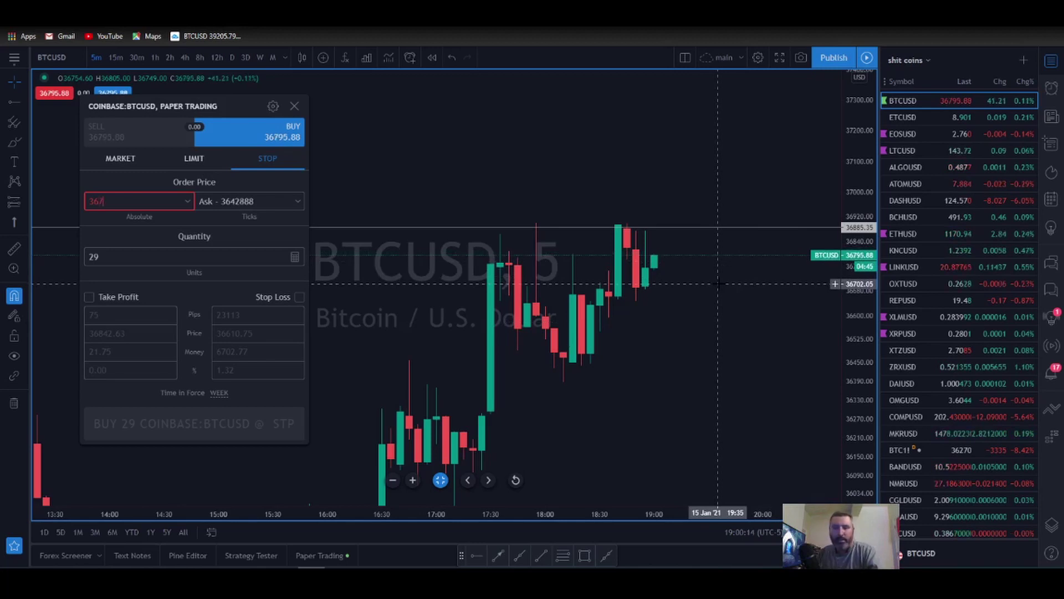
type("02")
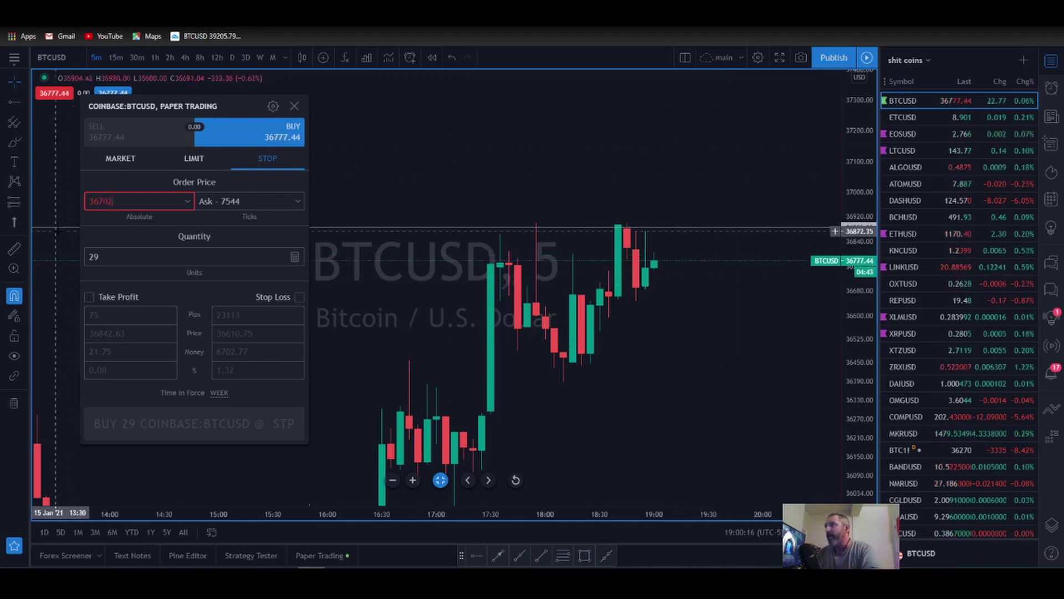
Set the buy stop order's price to 36908 and enable its stop loss.
mouse_move(121, 189)
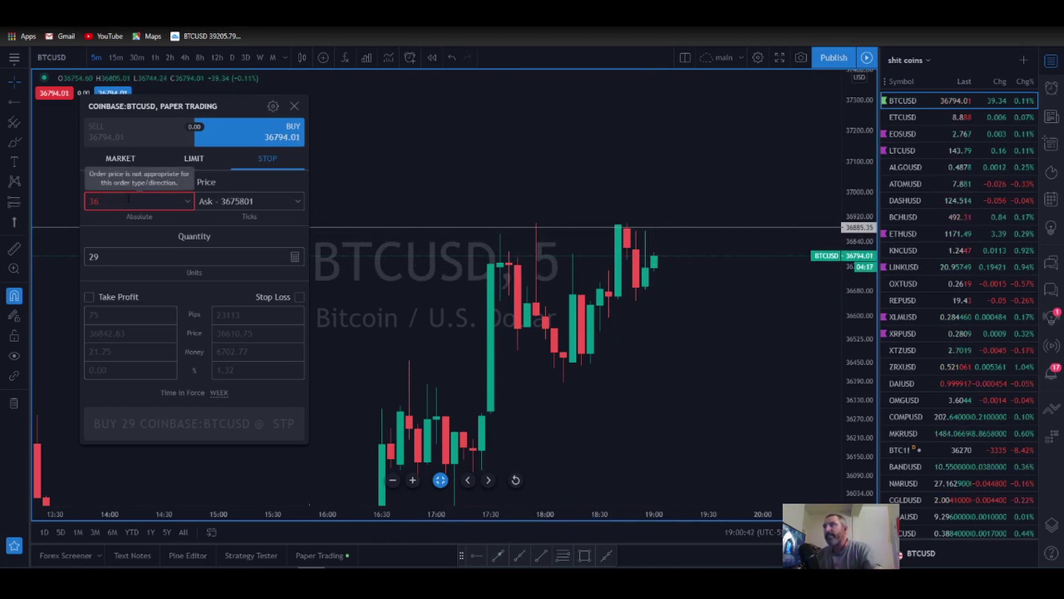
type("908")
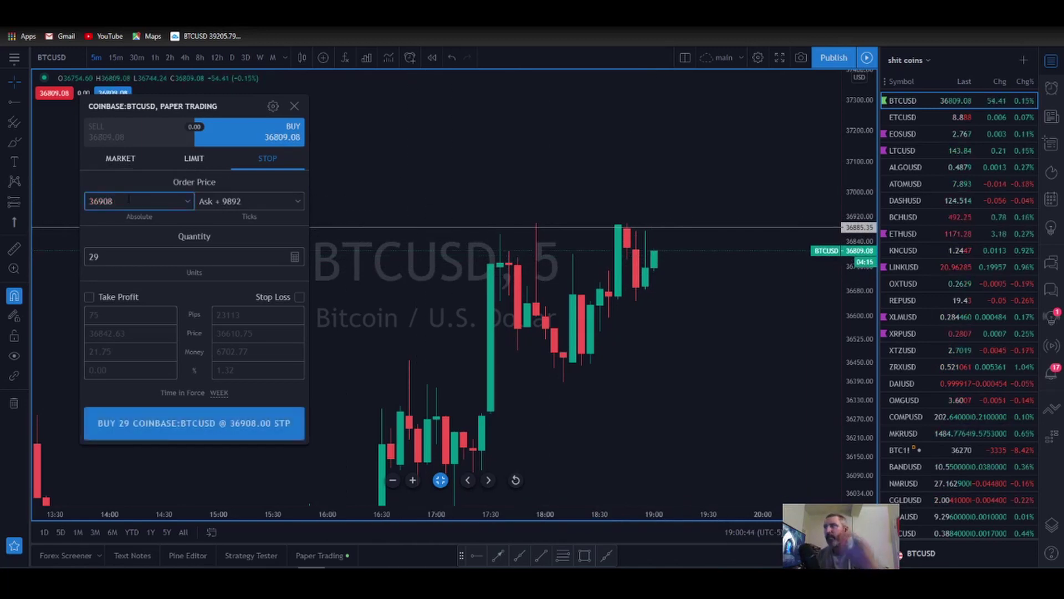
left_click(300, 297)
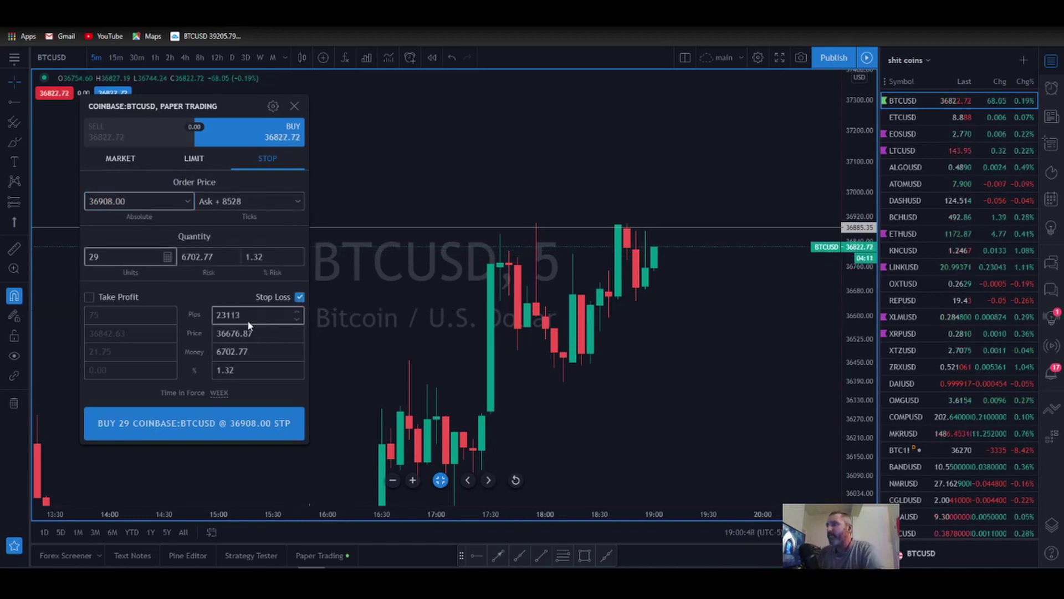
Place the 29-unit BTCUSD buy stop order at 36908 with its stop loss at 36676.87.
left_click(191, 421)
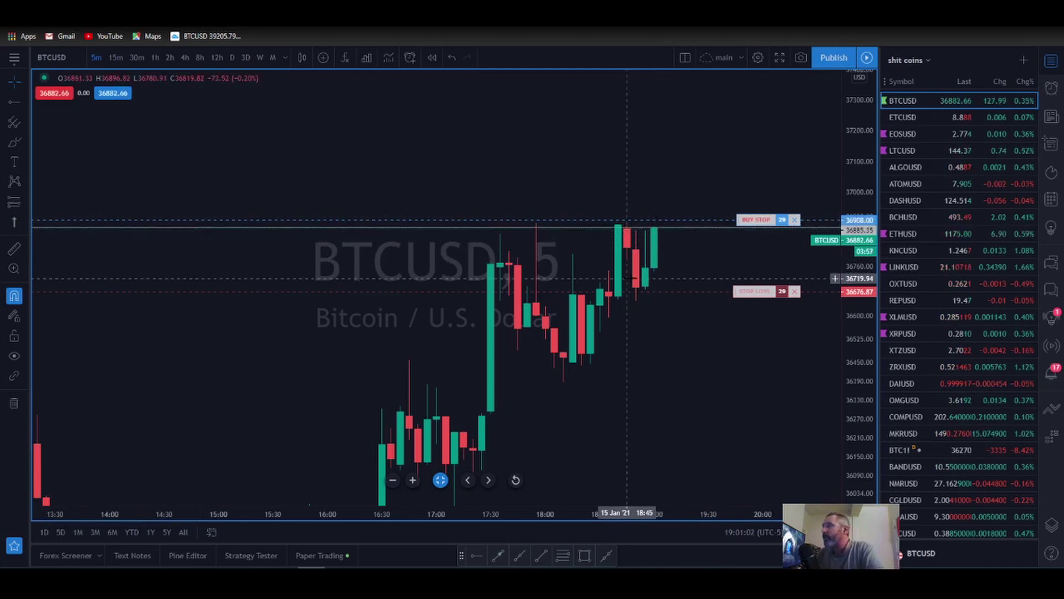
scroll(638, 266, "up", 2)
left_click_drag(869, 352, 869, 261)
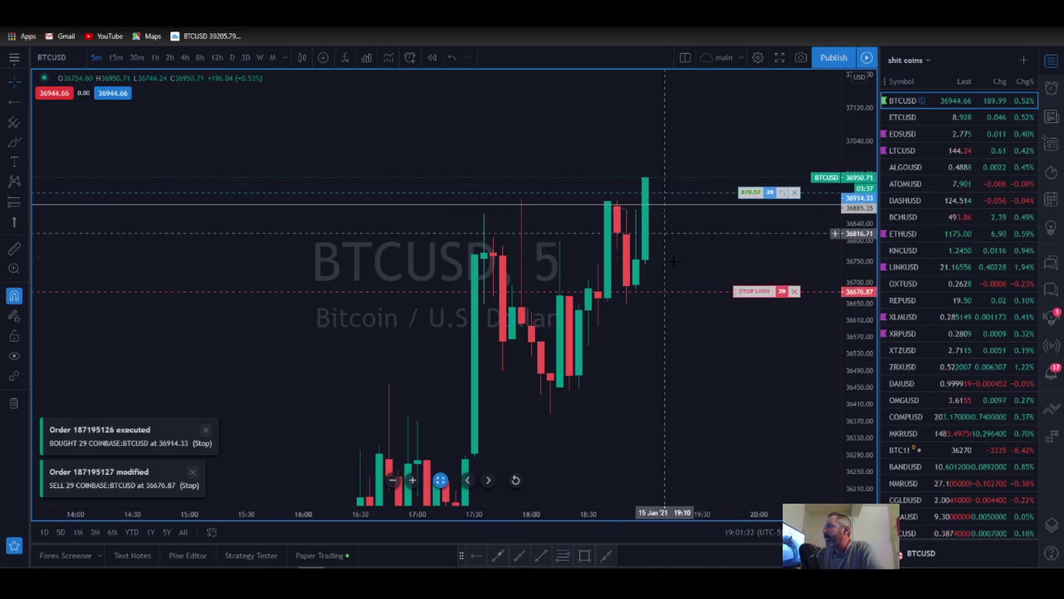
scroll(571, 336, "down", 1)
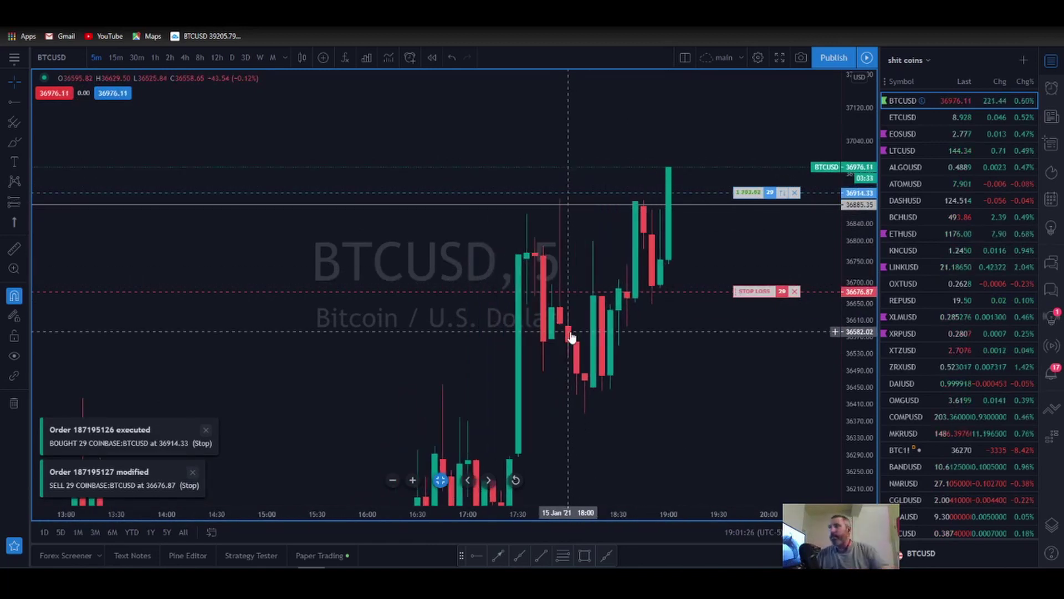
scroll(571, 337, "down", 2)
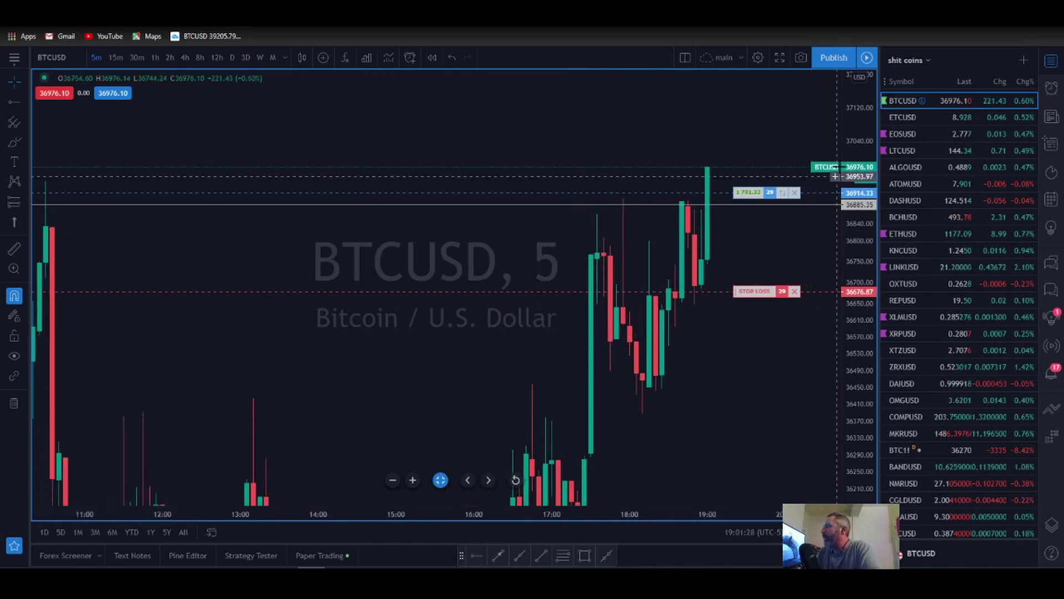
scroll(570, 369, "up", 3)
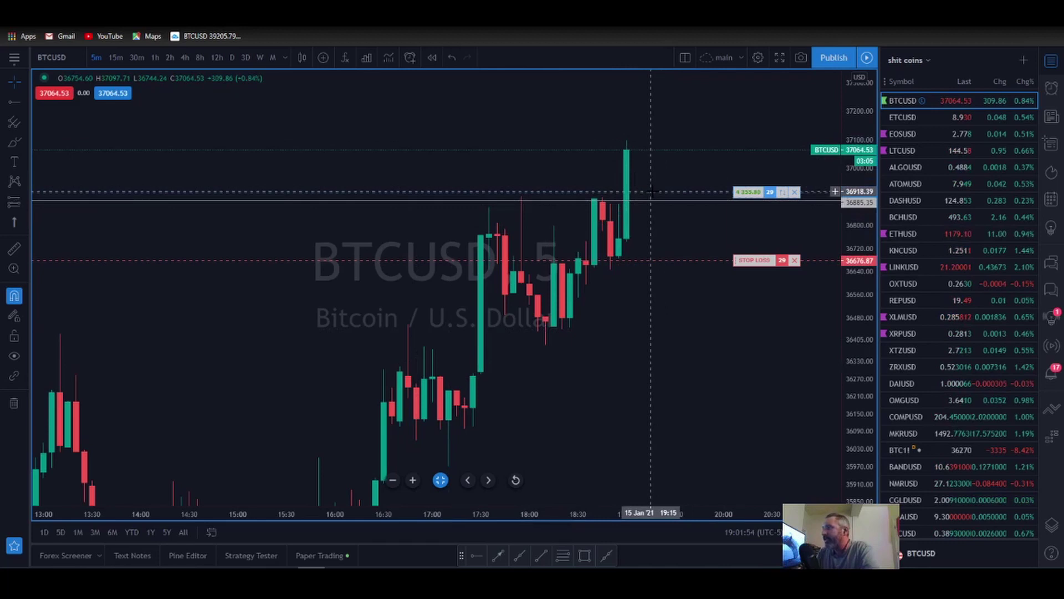
Place a 29-unit BTCUSD buy limit order at 36885 without a stop loss.
left_click(108, 94)
left_click(531, 230)
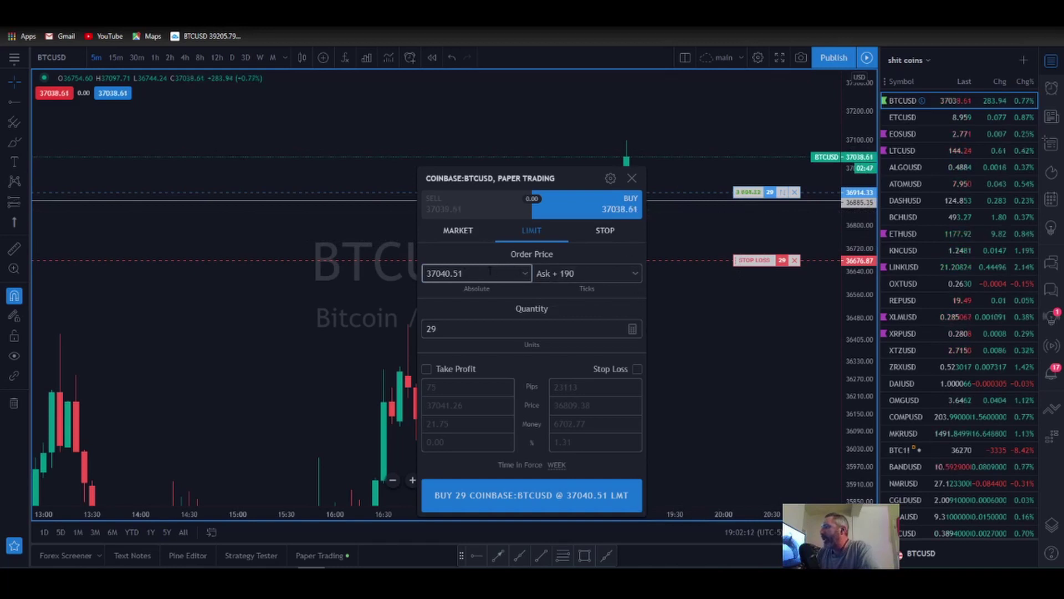
key("ctrl+a")
key("BackSpace")
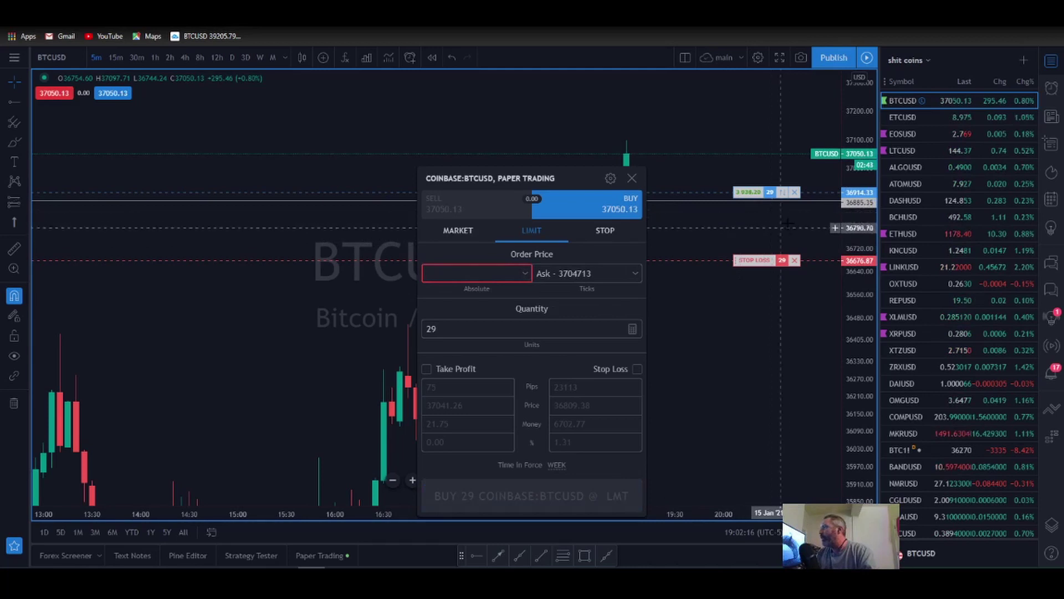
type("36885")
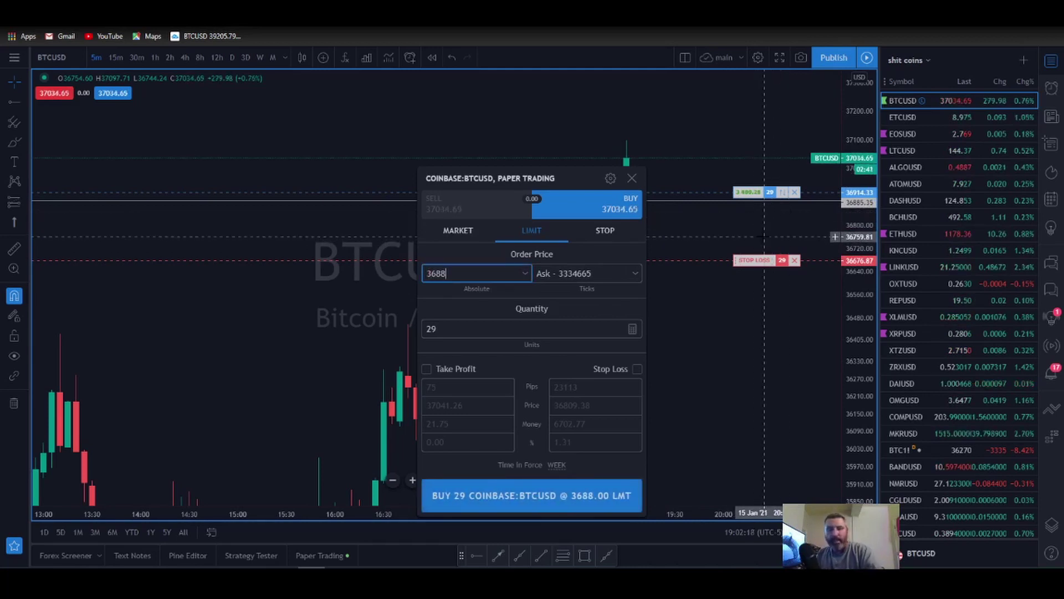
key("Return")
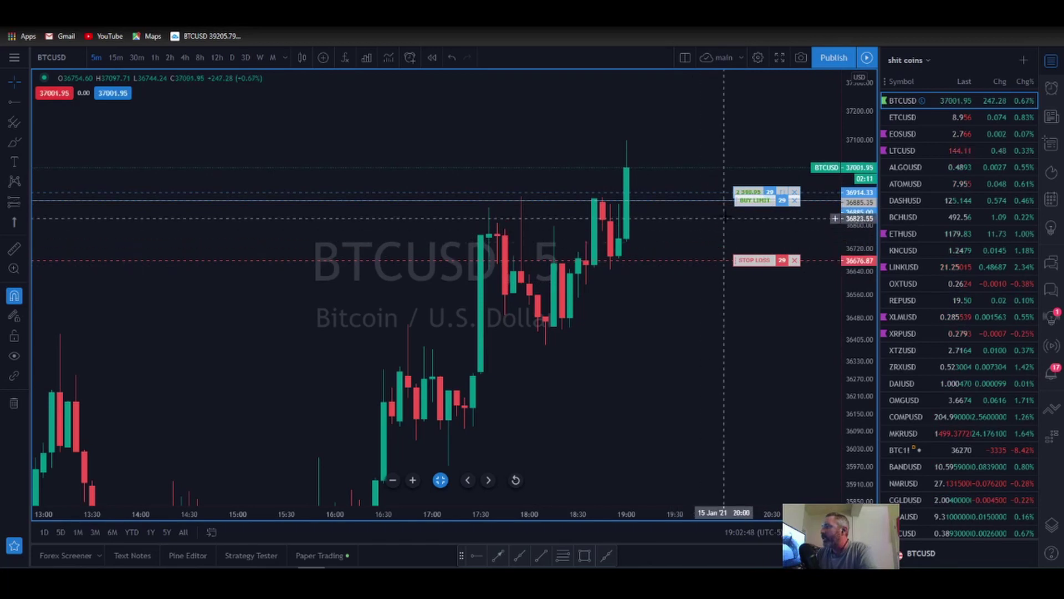
Modify the pending buy limit order to include a stop loss at 36653.87.
left_click(783, 206)
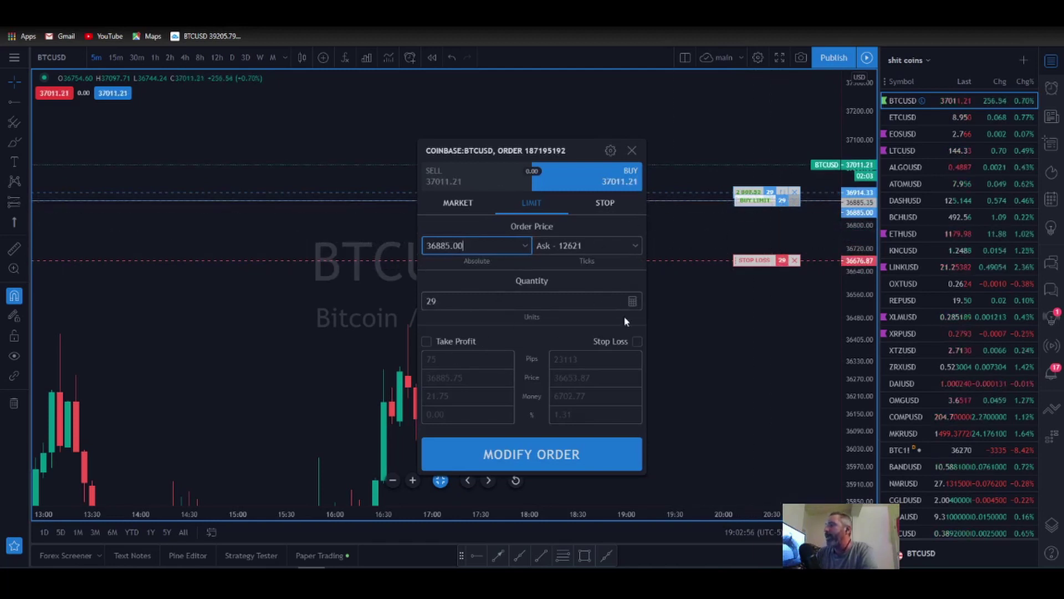
left_click(637, 340)
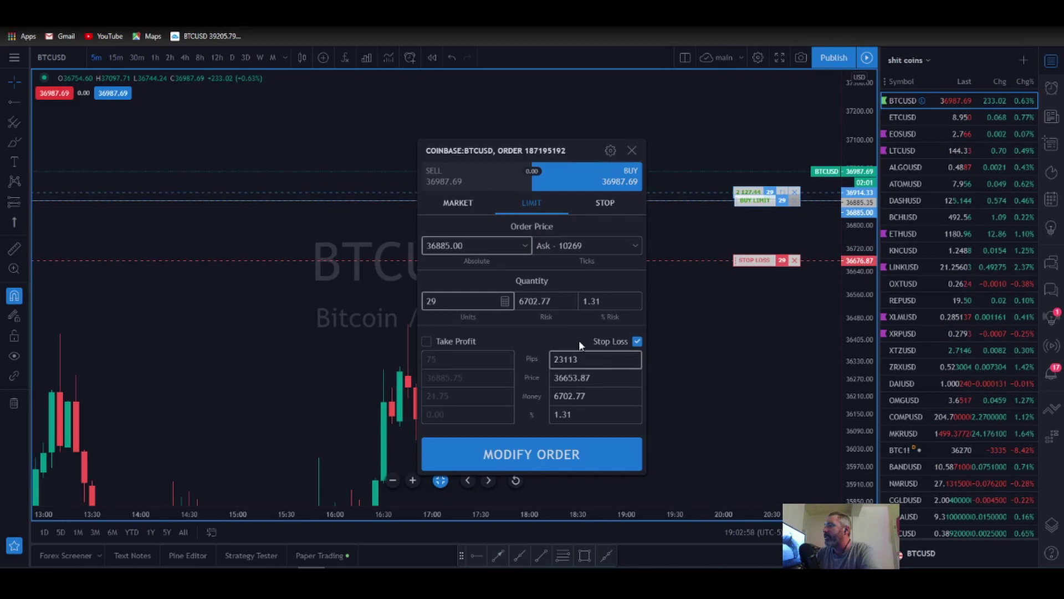
left_click(523, 455)
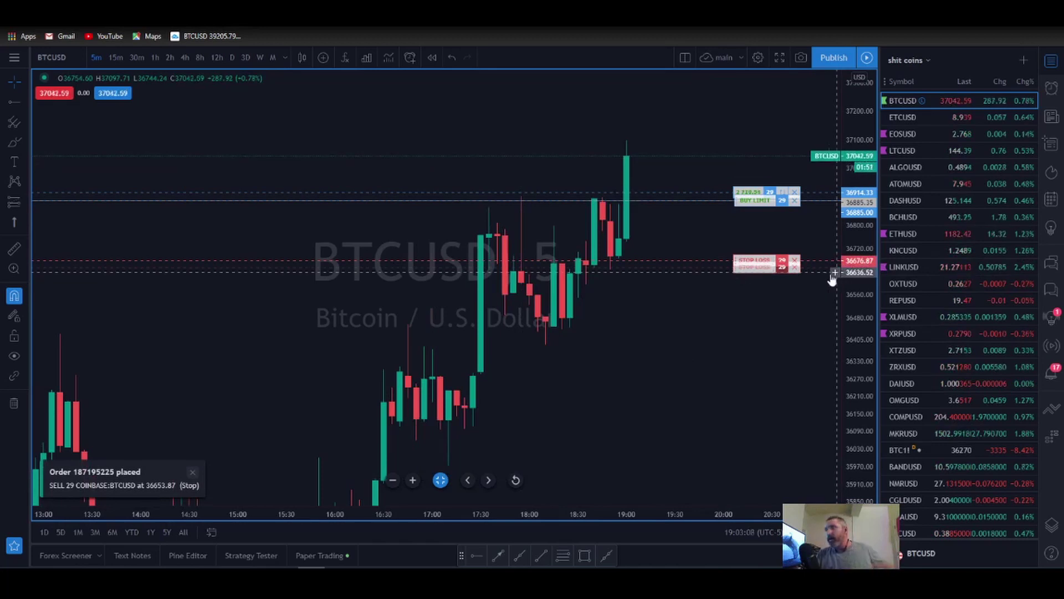
Cancel the 29-unit buy limit order at 36885 together with its attached stop loss.
scroll(594, 314, "down", 2)
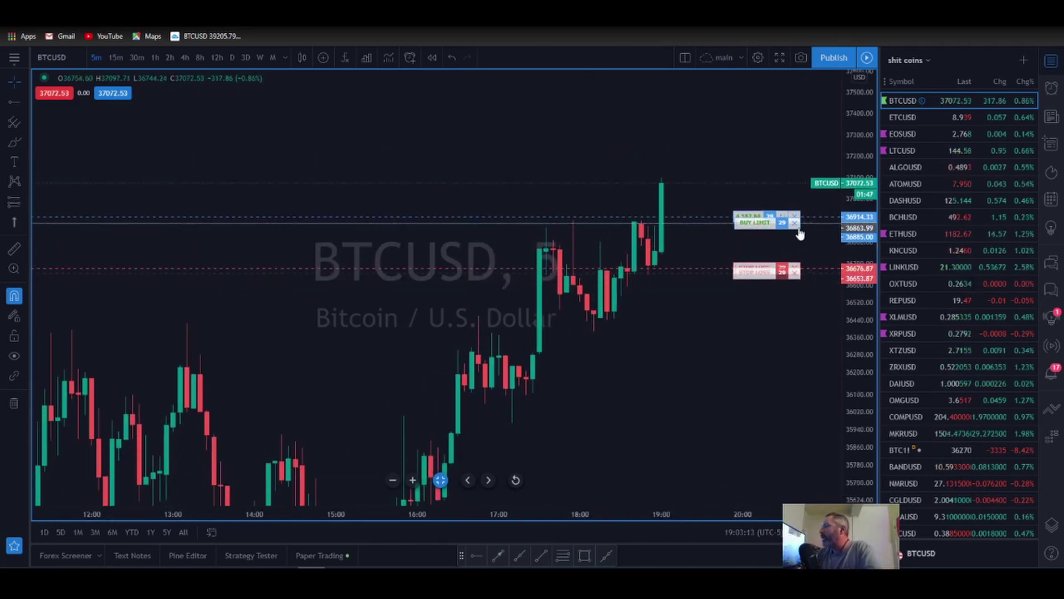
left_click(796, 223)
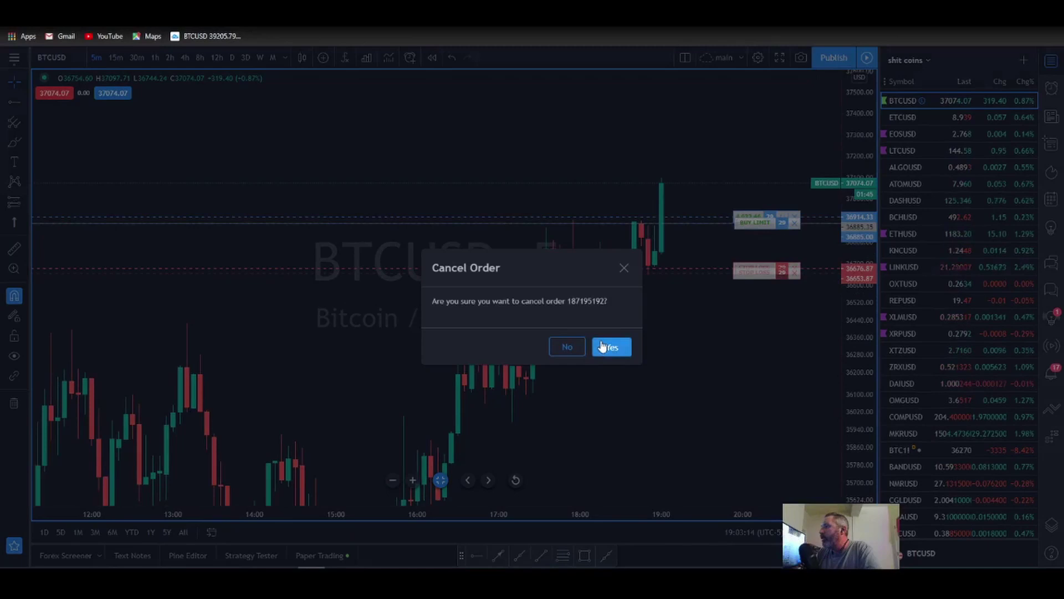
left_click(609, 347)
scroll(601, 344, "down", 2)
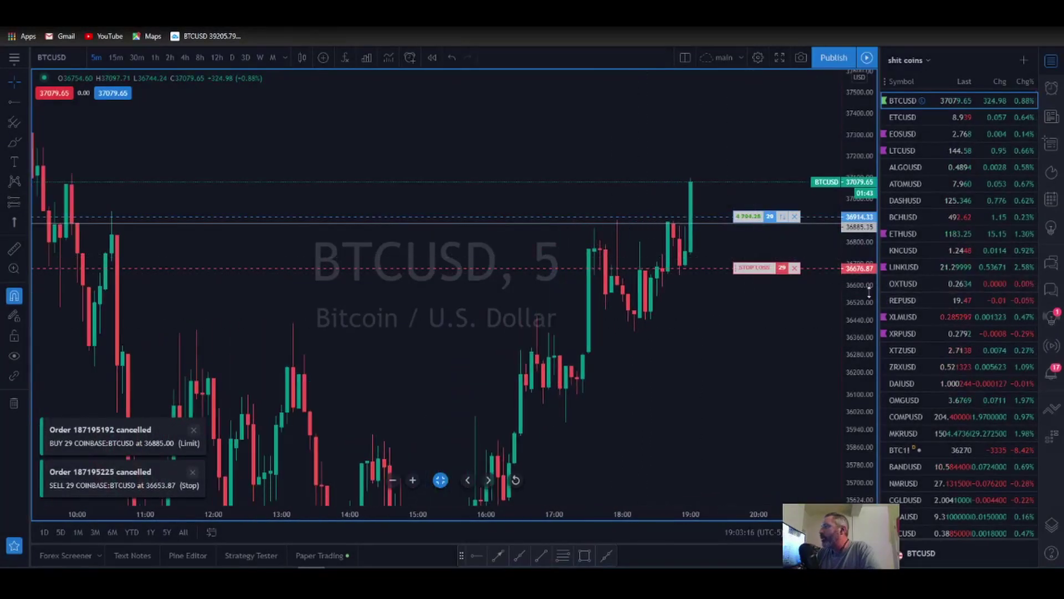
Start a BTCUSD sell limit order with a quantity of 6 units.
scroll(715, 311, "up", 5)
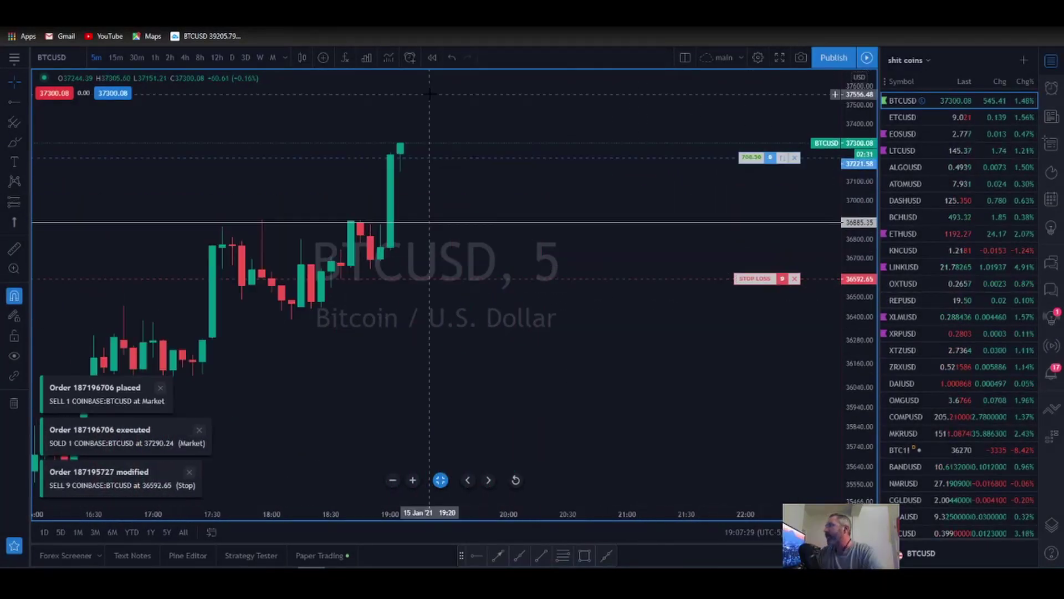
left_click_drag(442, 88, 466, 152)
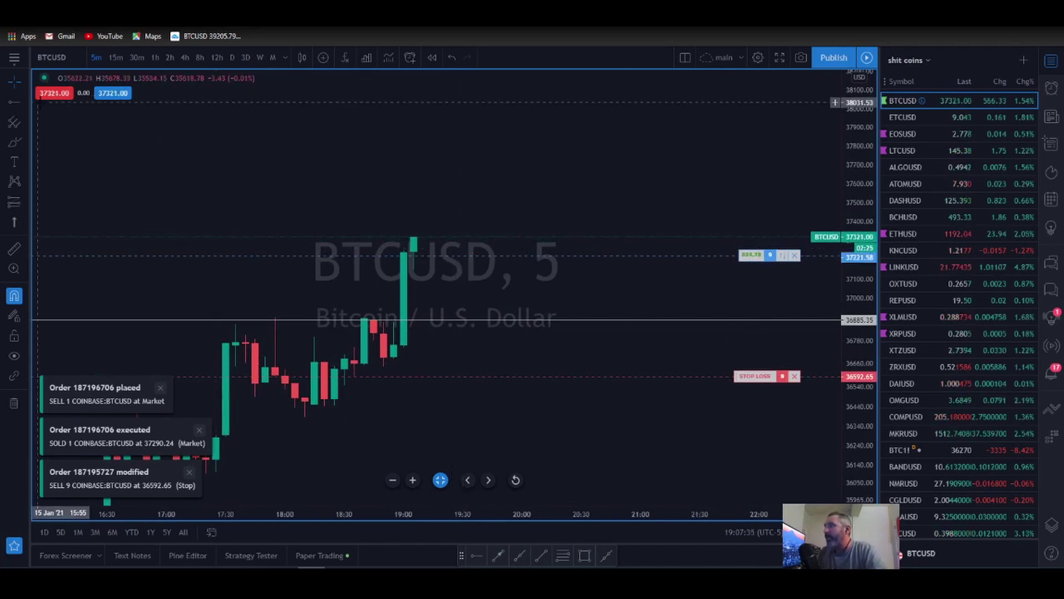
left_click(54, 92)
left_click(527, 230)
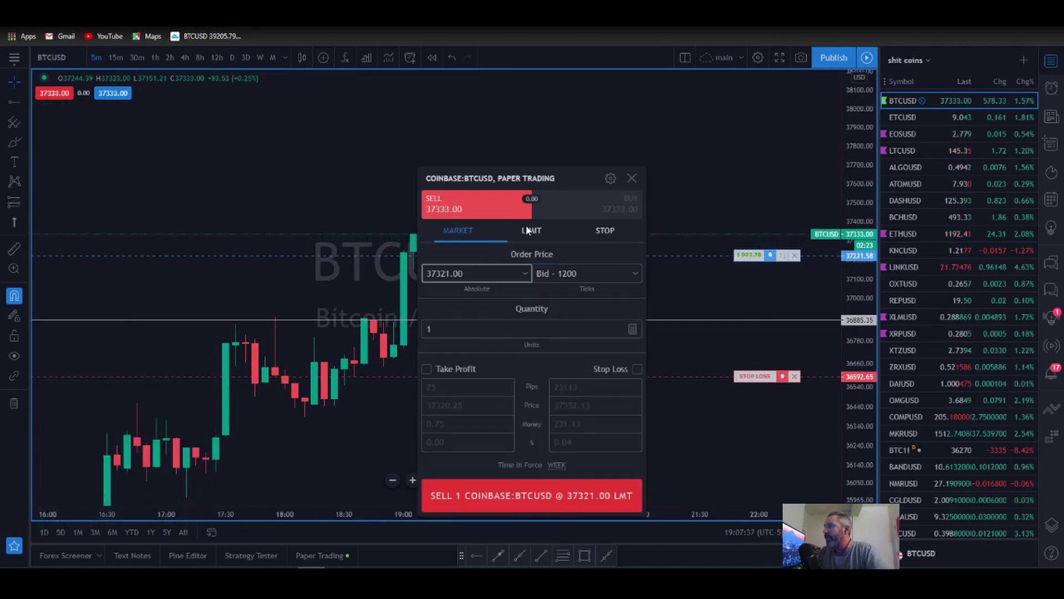
left_click(448, 329)
key("BackSpace")
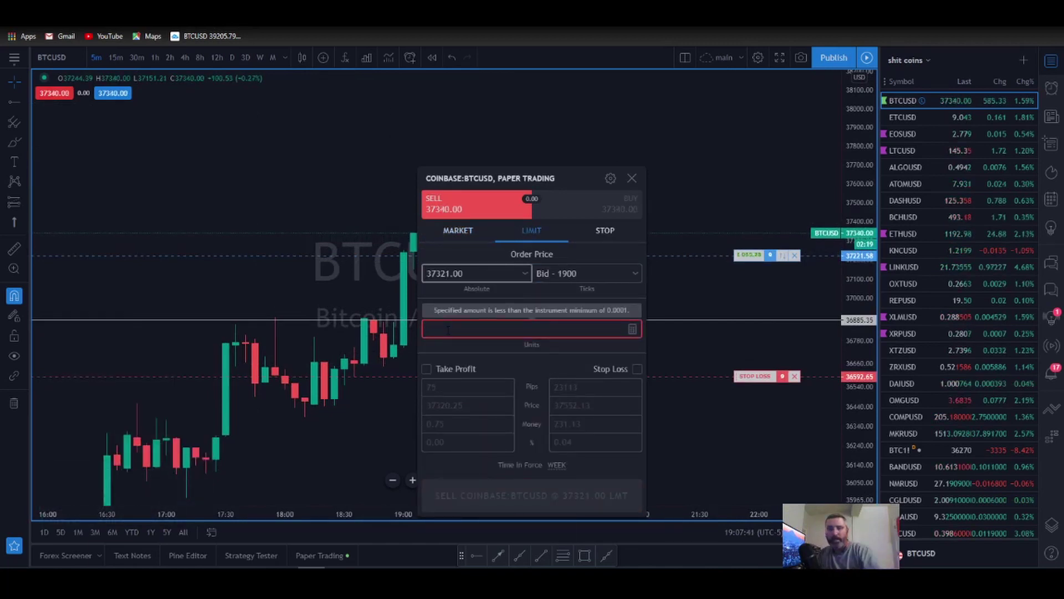
type("6")
Set the sell limit order's price to 37900 and place the order.
left_click(477, 271)
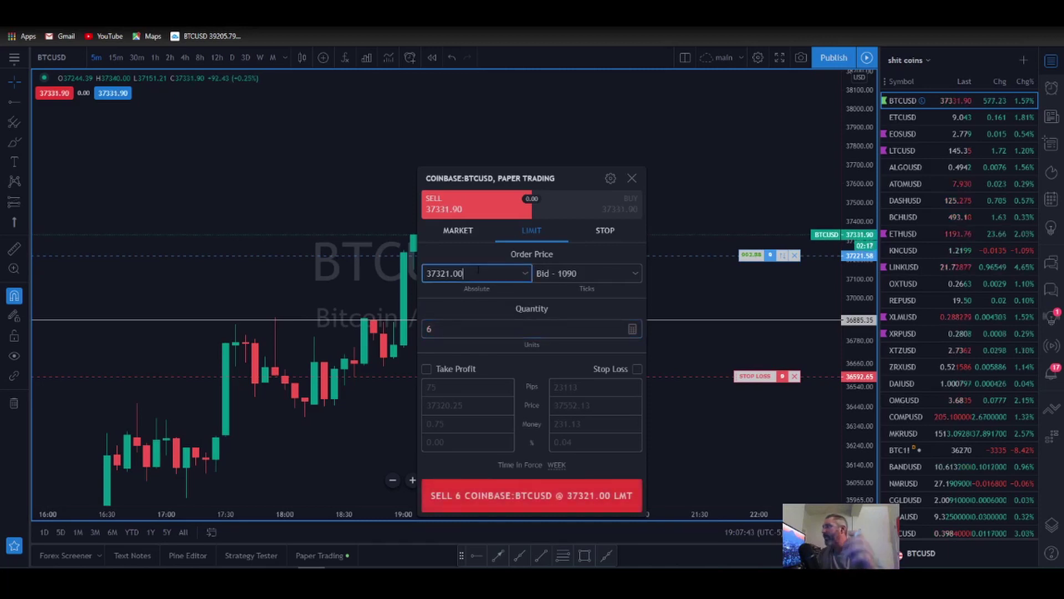
key("BackSpace")
key("BackSpace")
key("BackSpace")
key("BackSpace")
key("BackSpace")
key("BackSpace")
key("BackSpace")
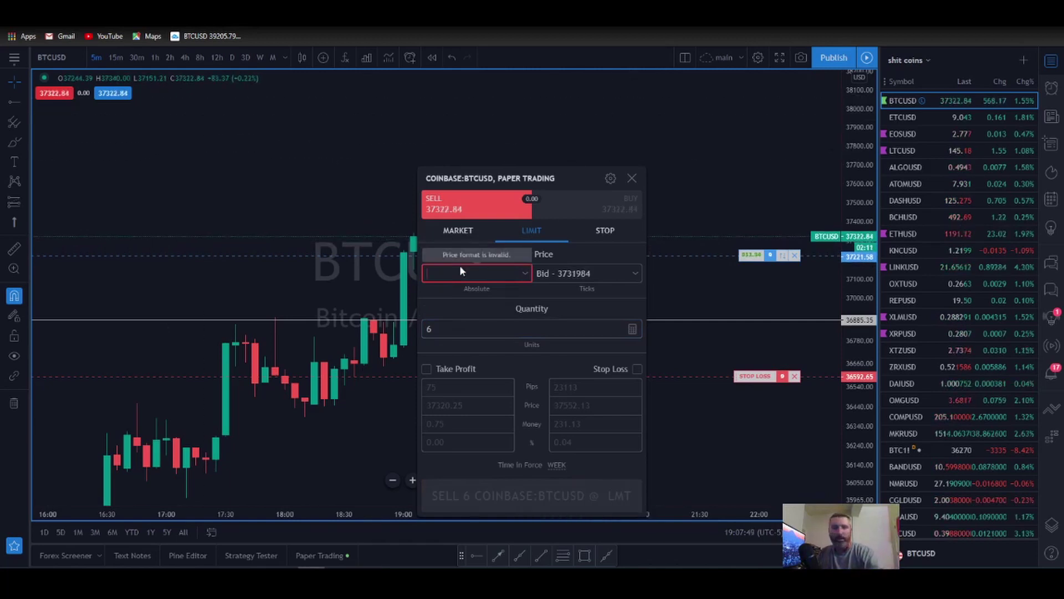
type("379")
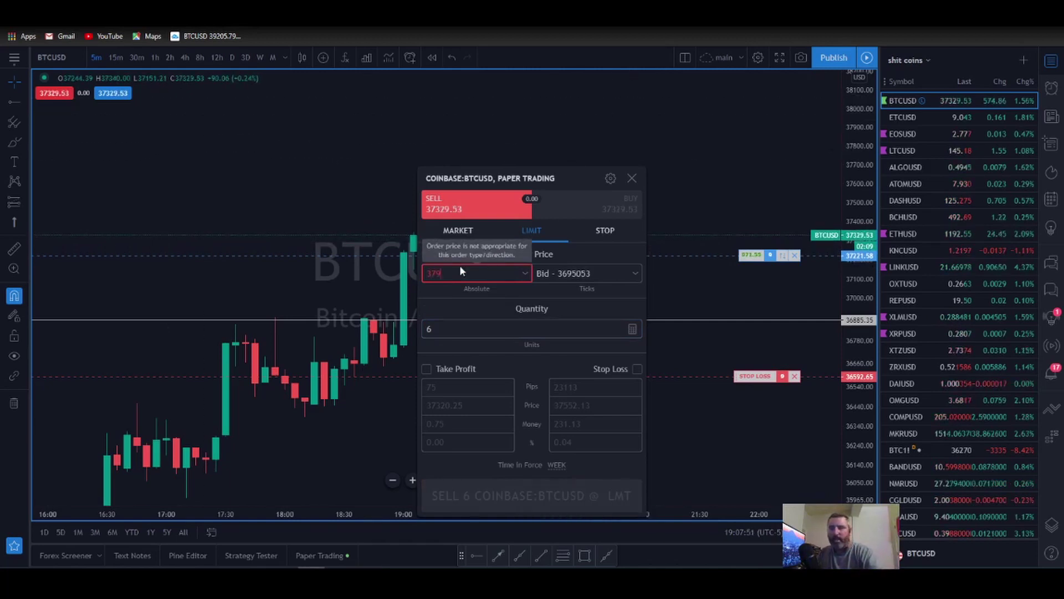
type("00")
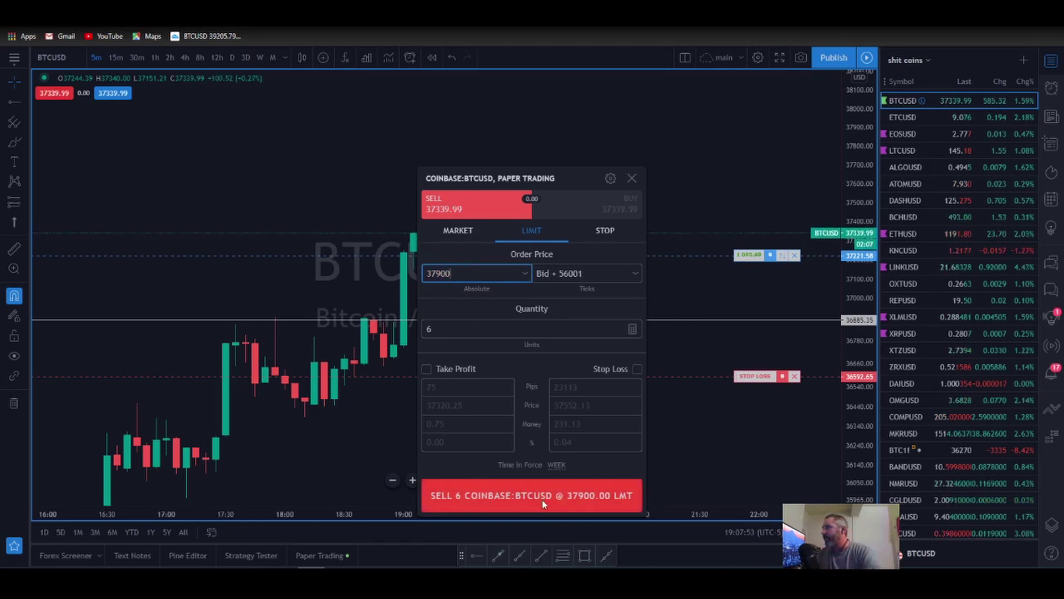
left_click(540, 502)
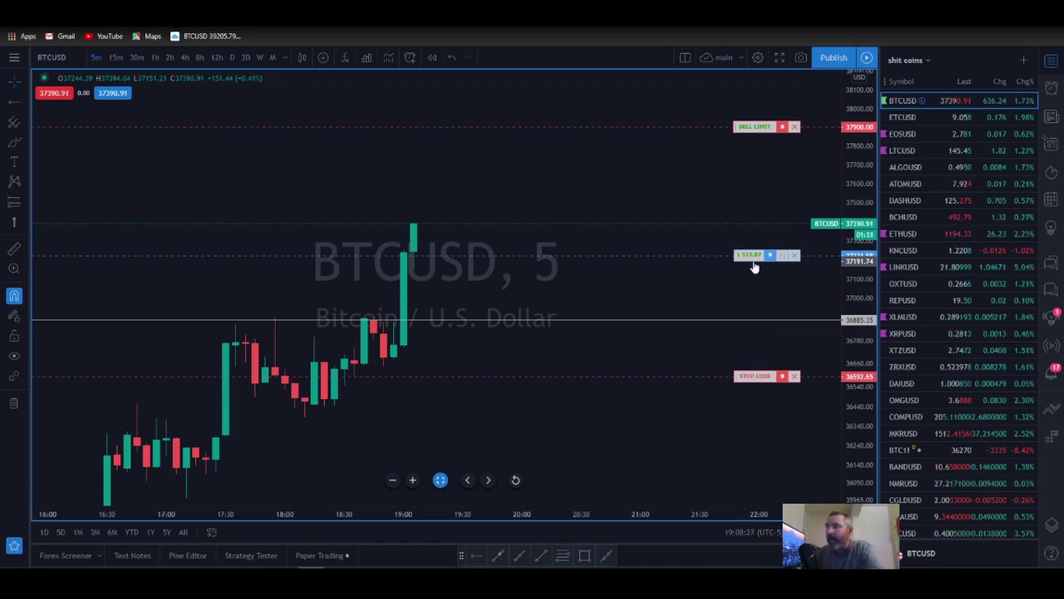
Close the entire 9-unit long BTCUSD position.
scroll(754, 267, "down", 1)
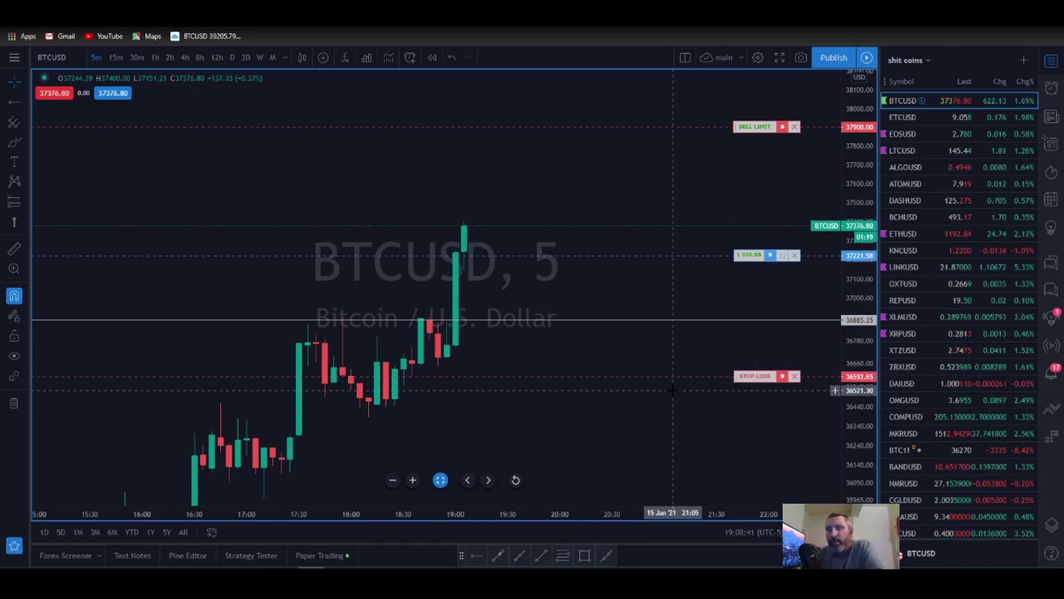
left_click(796, 255)
left_click(608, 364)
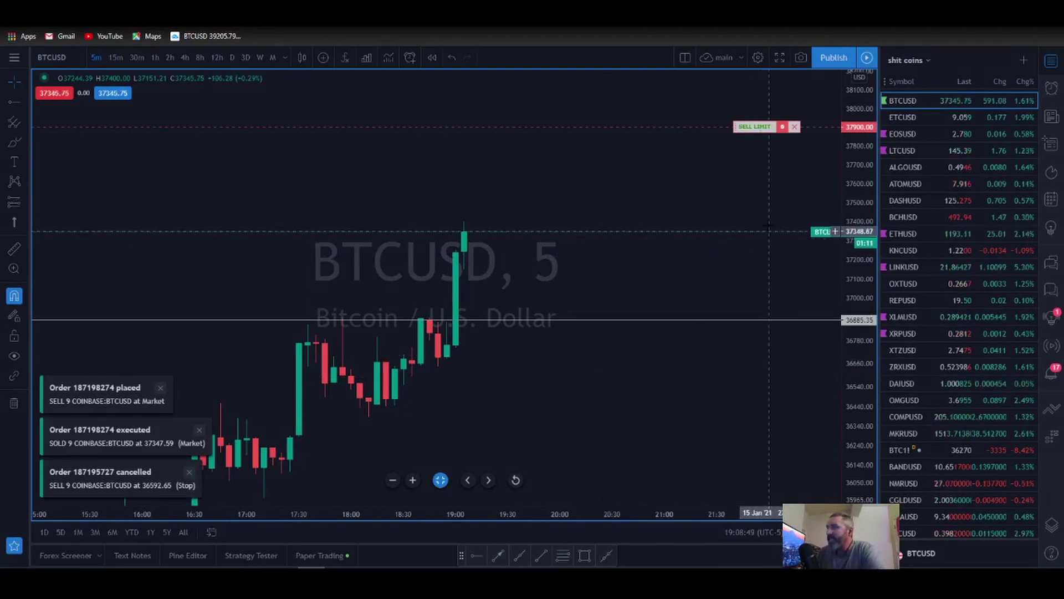
Cancel the remaining 6-unit BTCUSD sell limit order at 37900.
left_click_drag(754, 135, 766, 137)
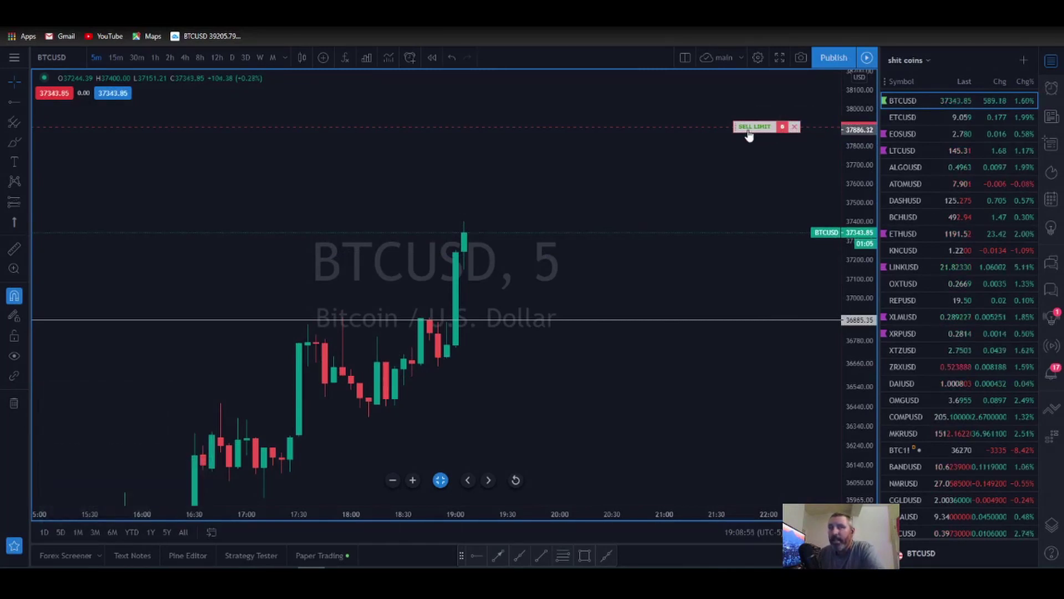
left_click_drag(750, 133, 751, 130)
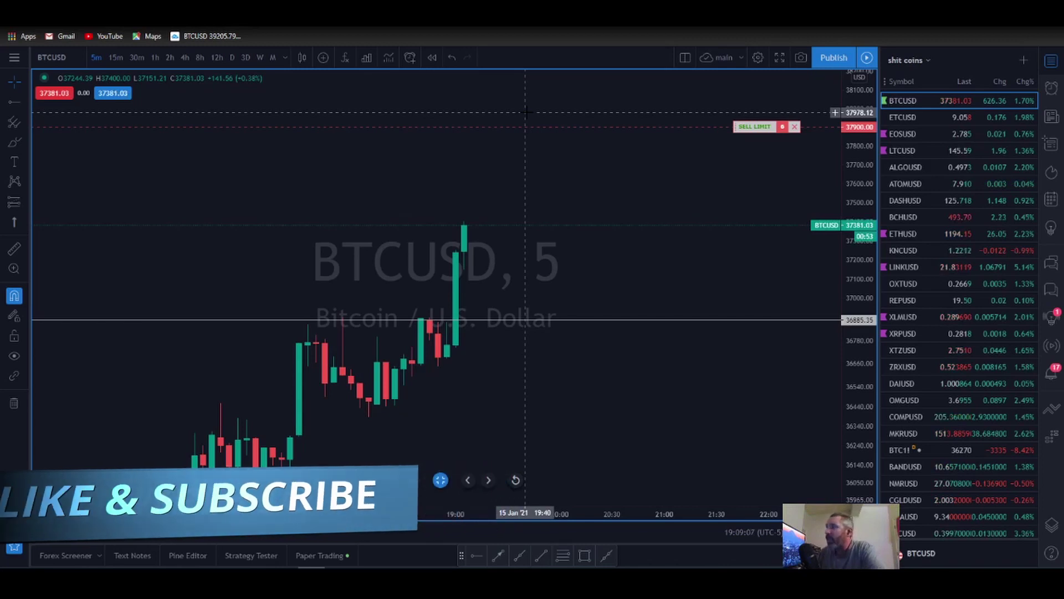
left_click(794, 128)
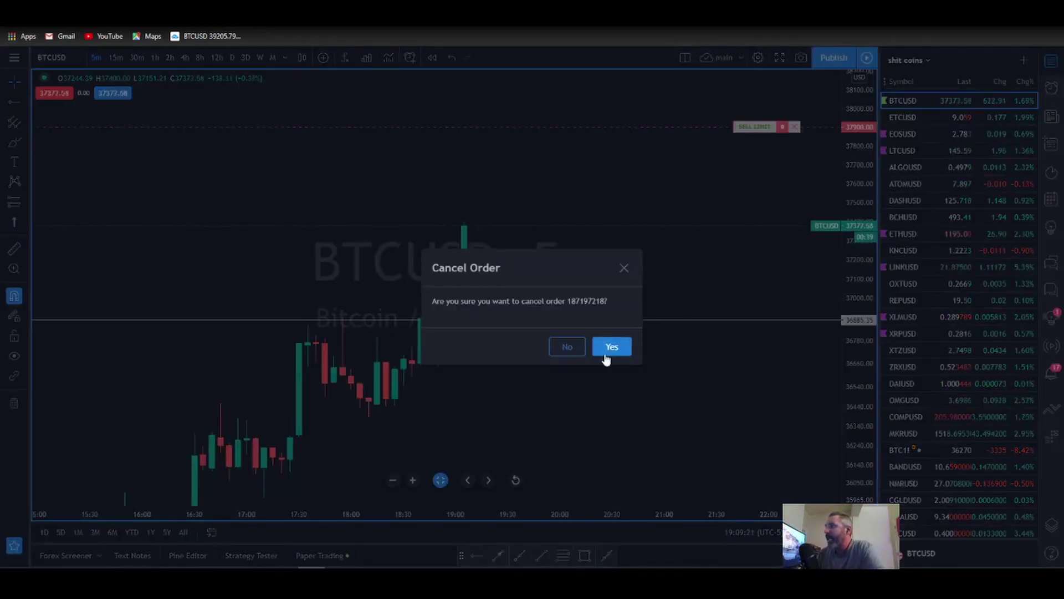
left_click(610, 347)
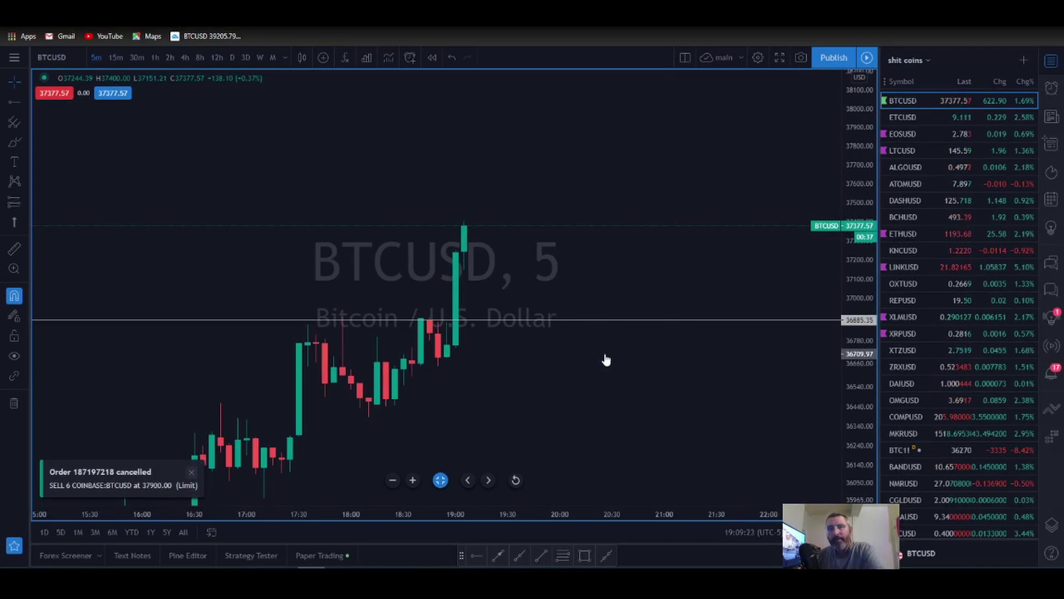
scroll(577, 324, "down", 4)
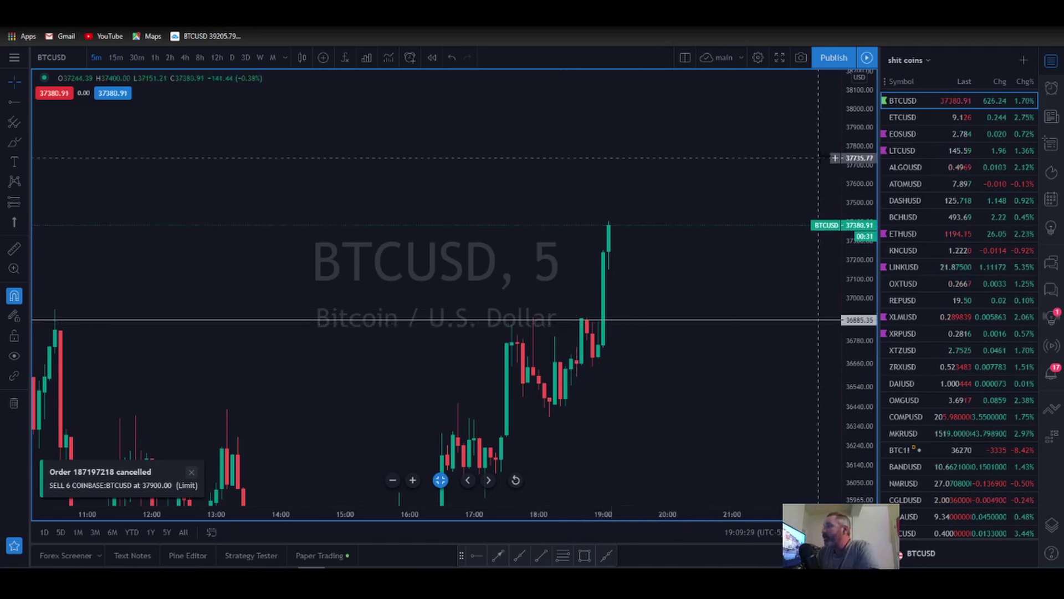
left_click_drag(865, 137, 863, 166)
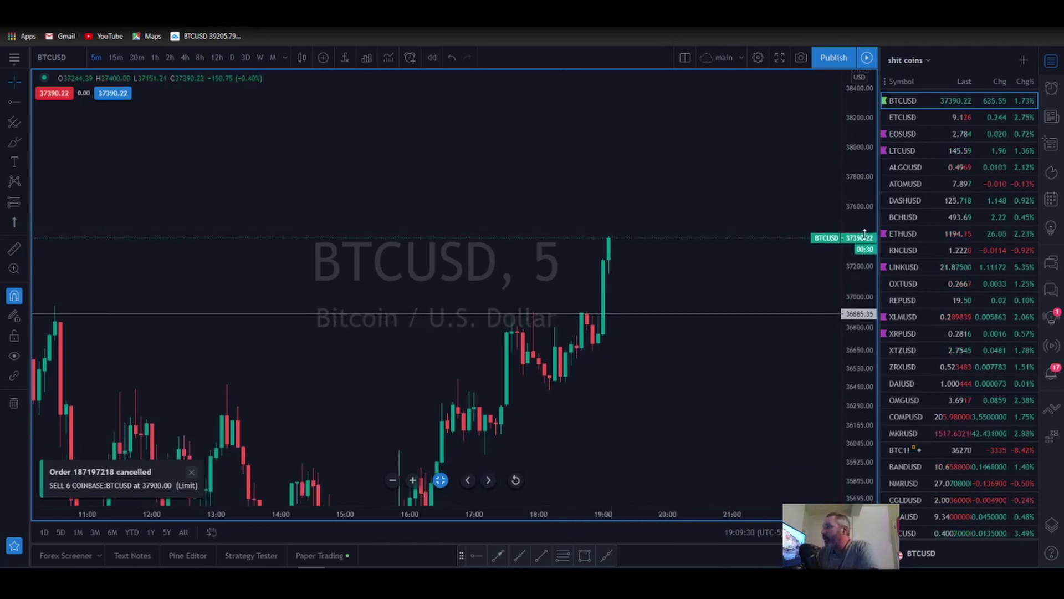
left_click(56, 94)
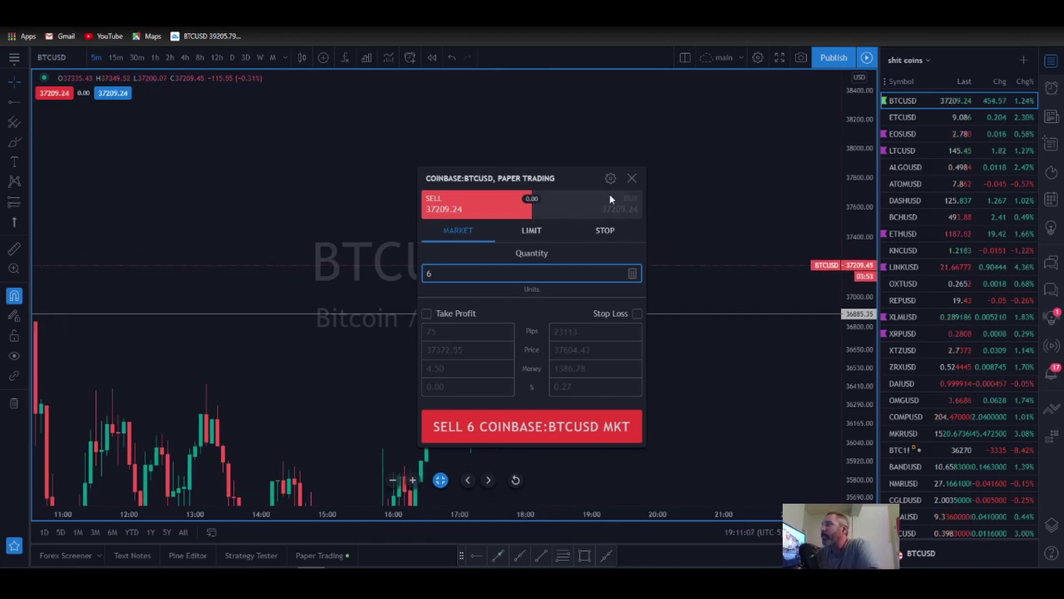
left_click(632, 177)
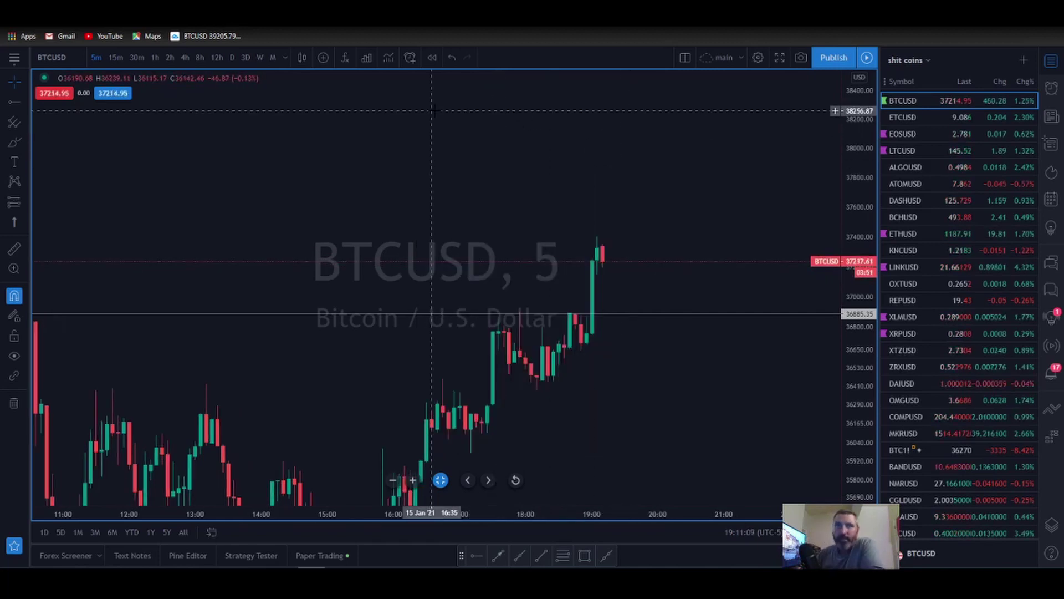